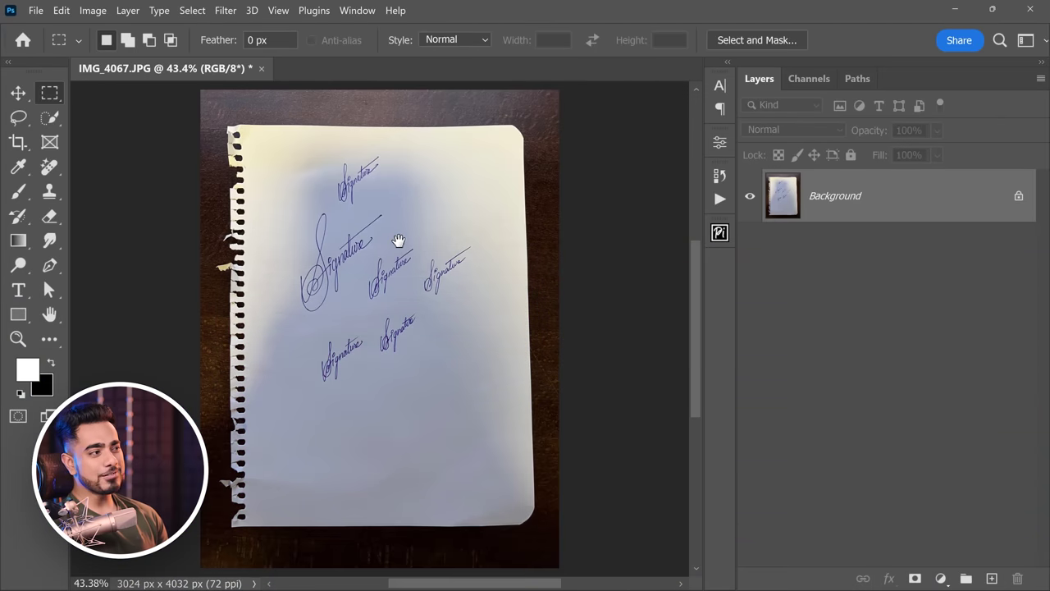
Draw a rectangular marquee selection around the handwritten signatures on the sheet.
scroll(401, 231, "up", 4)
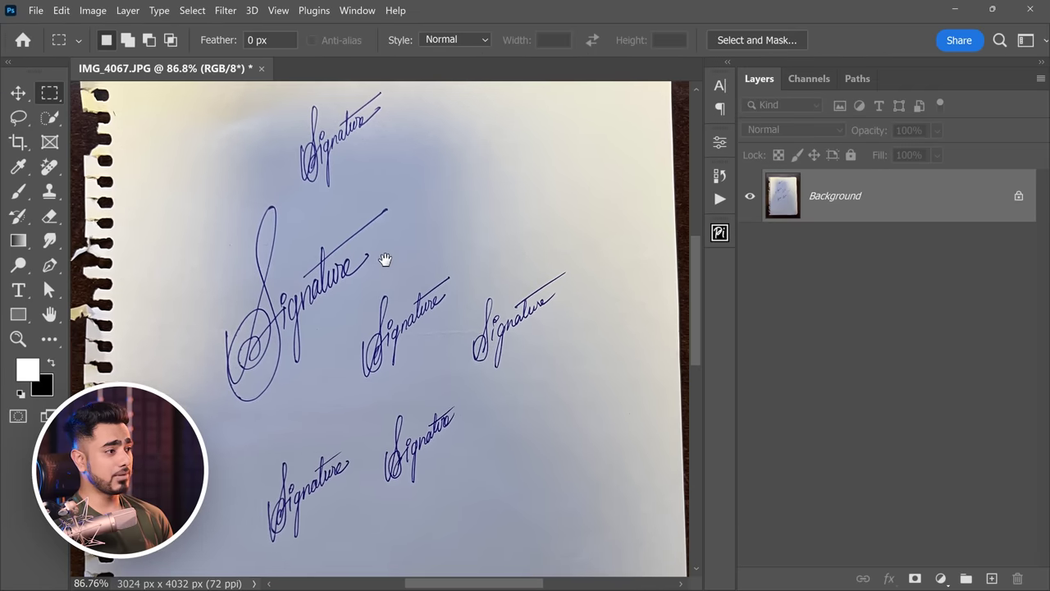
scroll(392, 257, "down", 2)
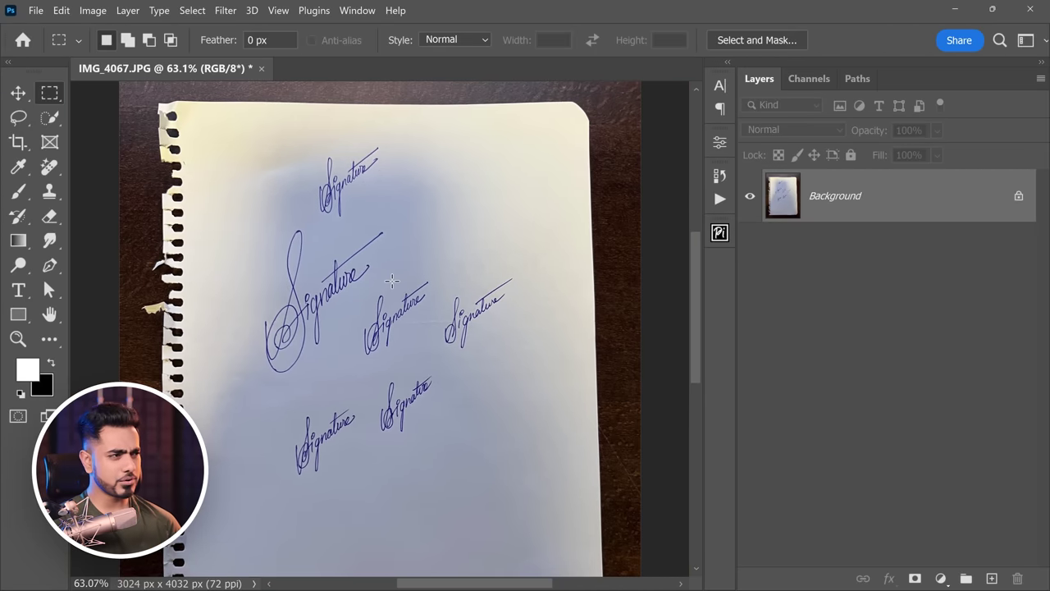
left_click_drag(471, 224, 474, 255)
scroll(452, 282, "down", 1)
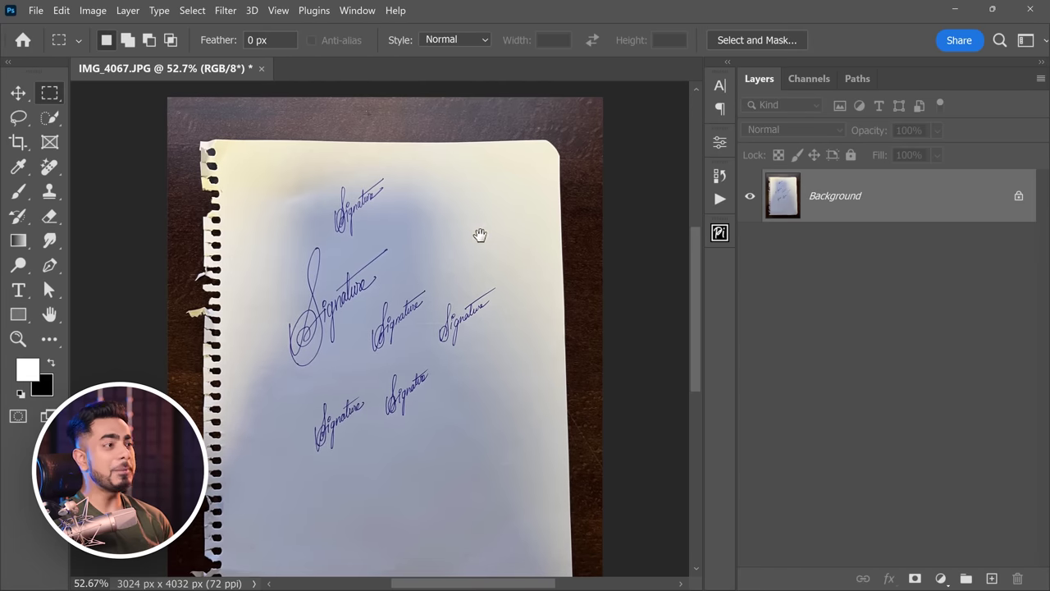
left_click_drag(480, 235, 453, 274)
scroll(508, 215, "up", 5)
scroll(436, 267, "down", 3)
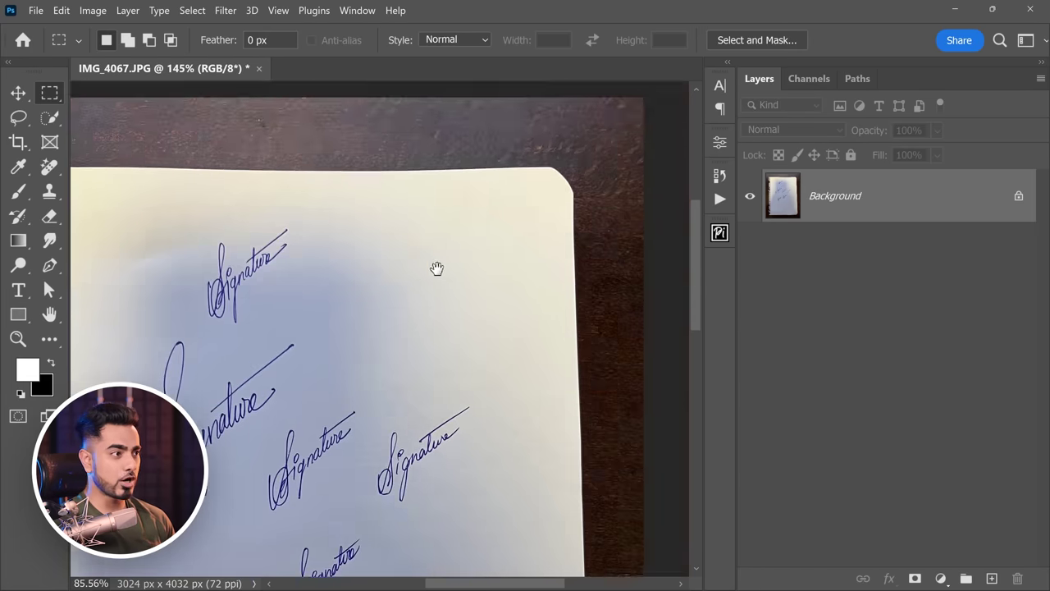
scroll(368, 284, "down", 2)
scroll(401, 278, "up", 5)
scroll(401, 278, "down", 2)
scroll(401, 274, "down", 3)
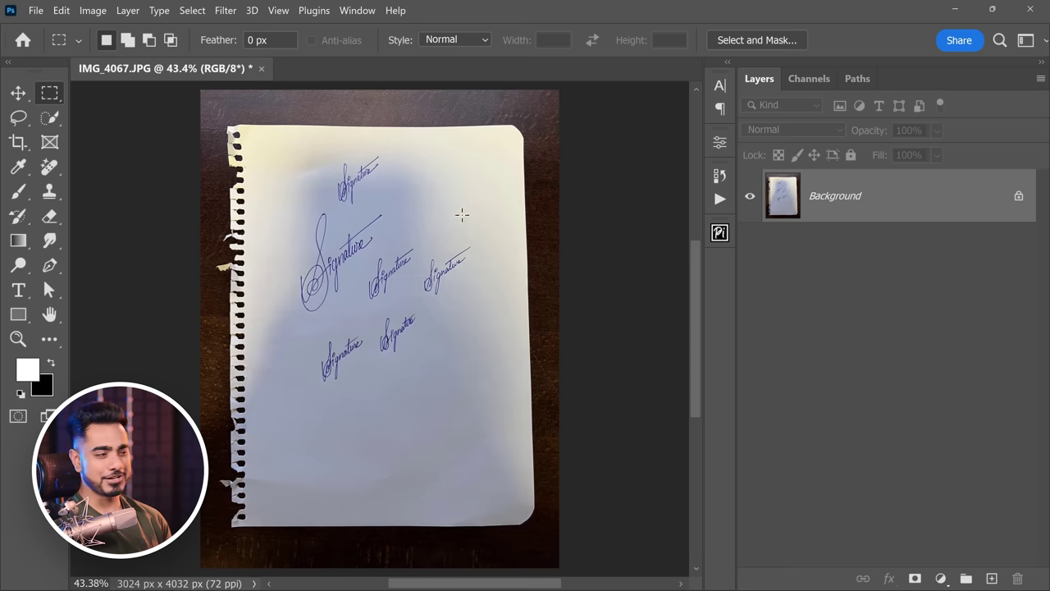
scroll(336, 233, "up", 1)
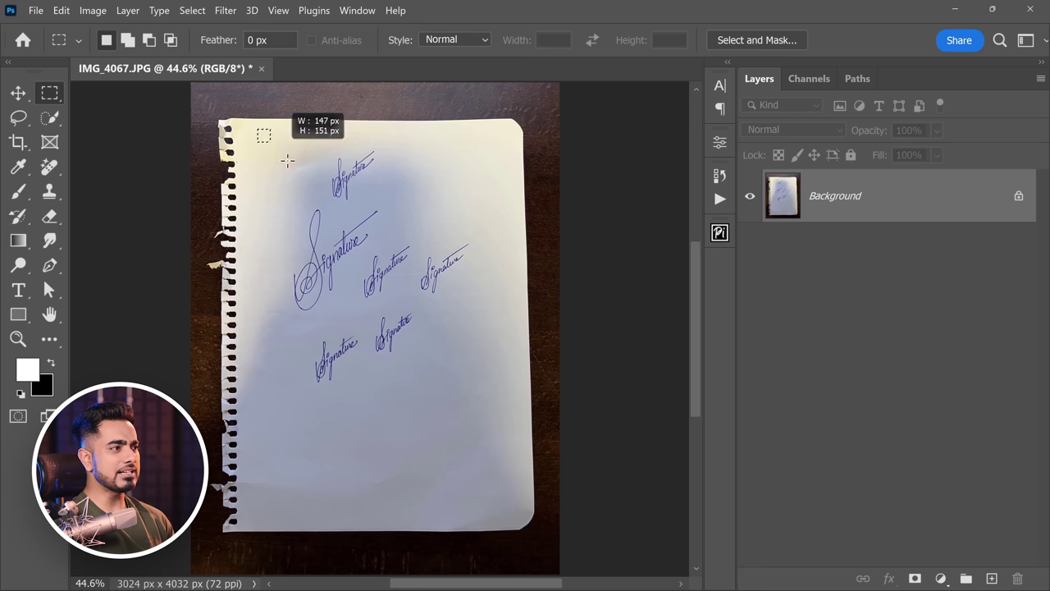
left_click_drag(287, 161, 505, 441)
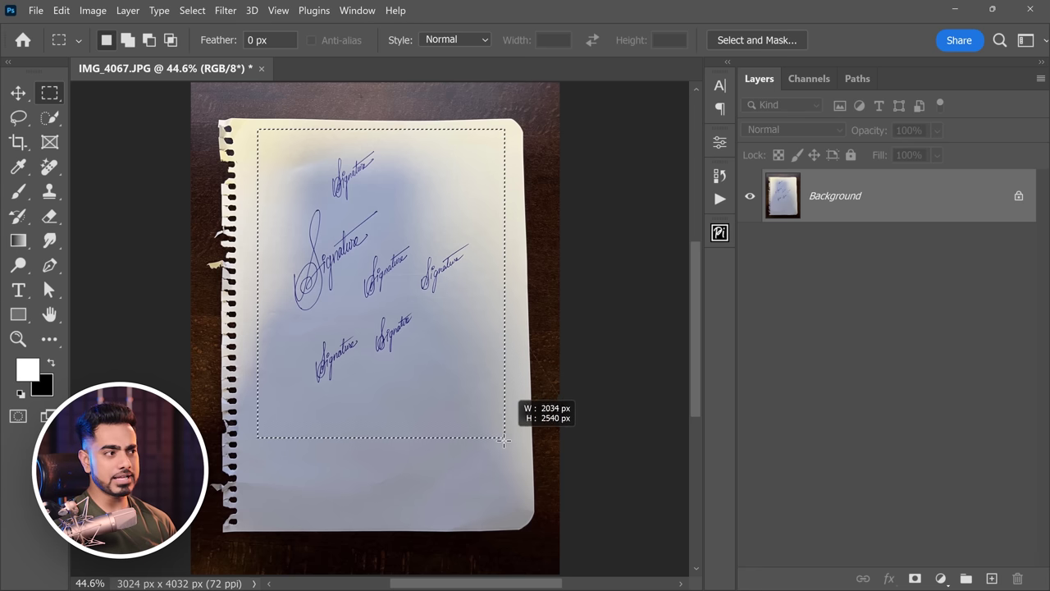
left_click_drag(501, 444, 500, 444)
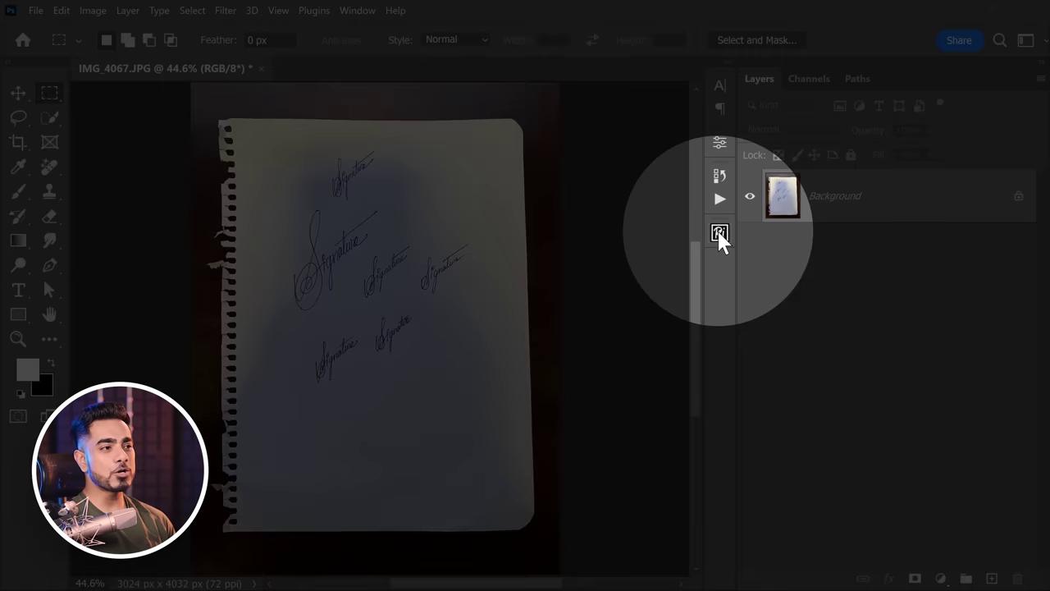
Convert the selected signatures to black ink on white with the PiX Signature panel.
left_click(718, 233)
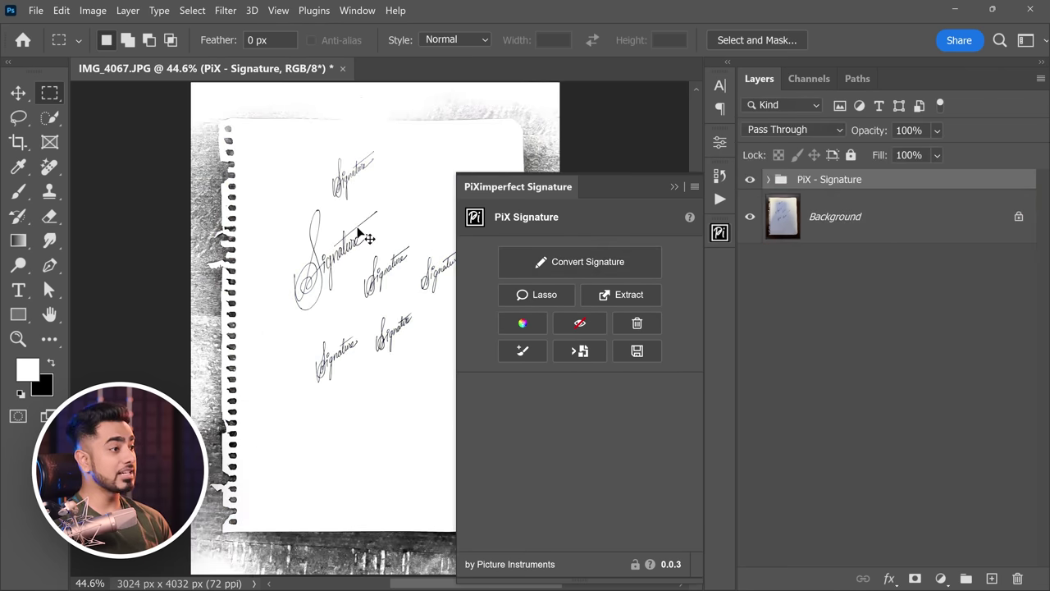
scroll(358, 233, "up", 3)
scroll(306, 302, "up", 5)
scroll(343, 290, "down", 5)
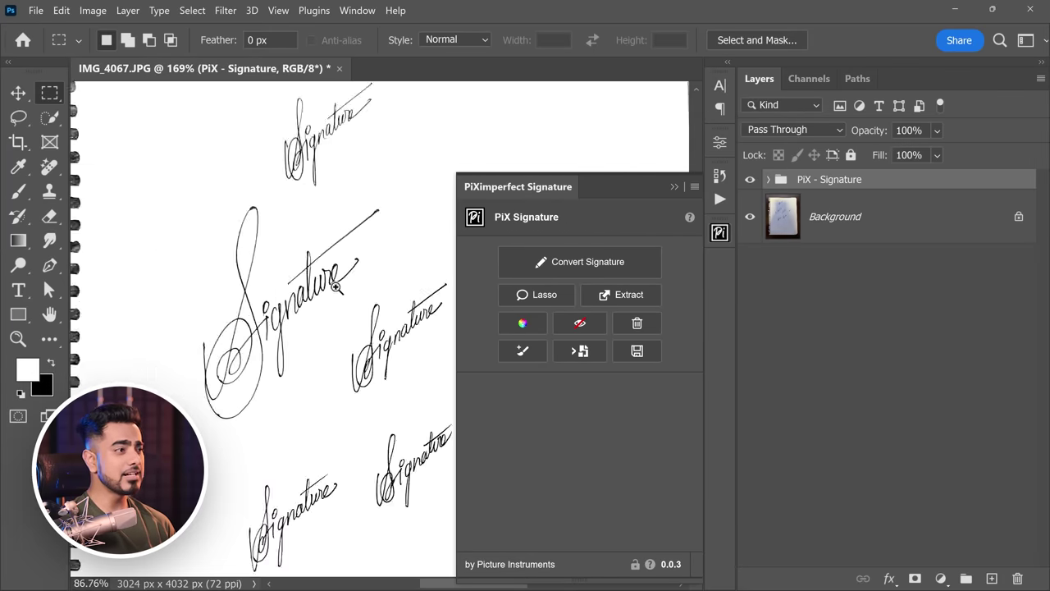
scroll(343, 291, "down", 5)
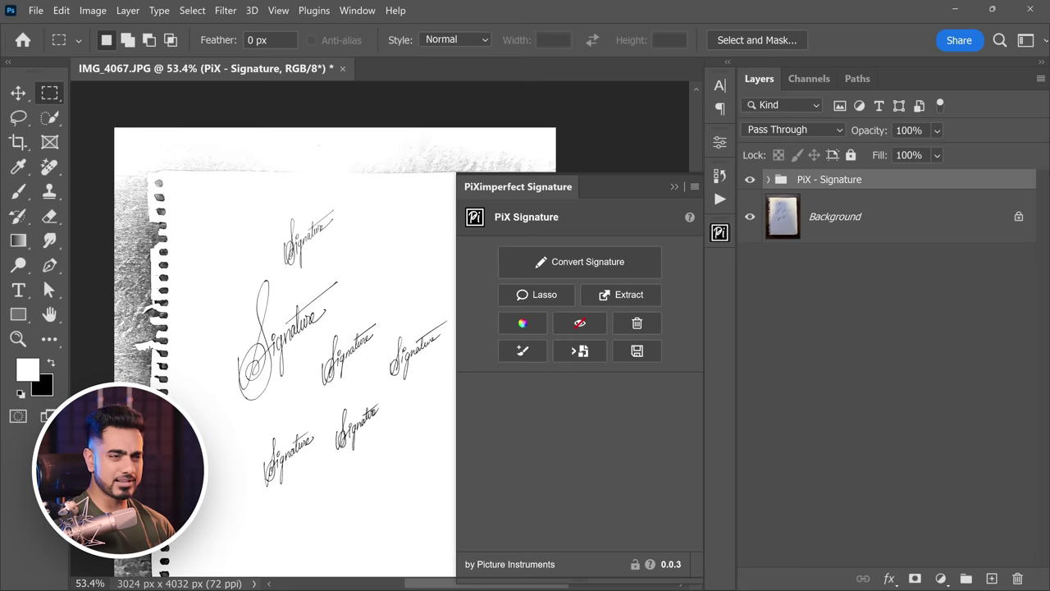
scroll(384, 344, "up", 3)
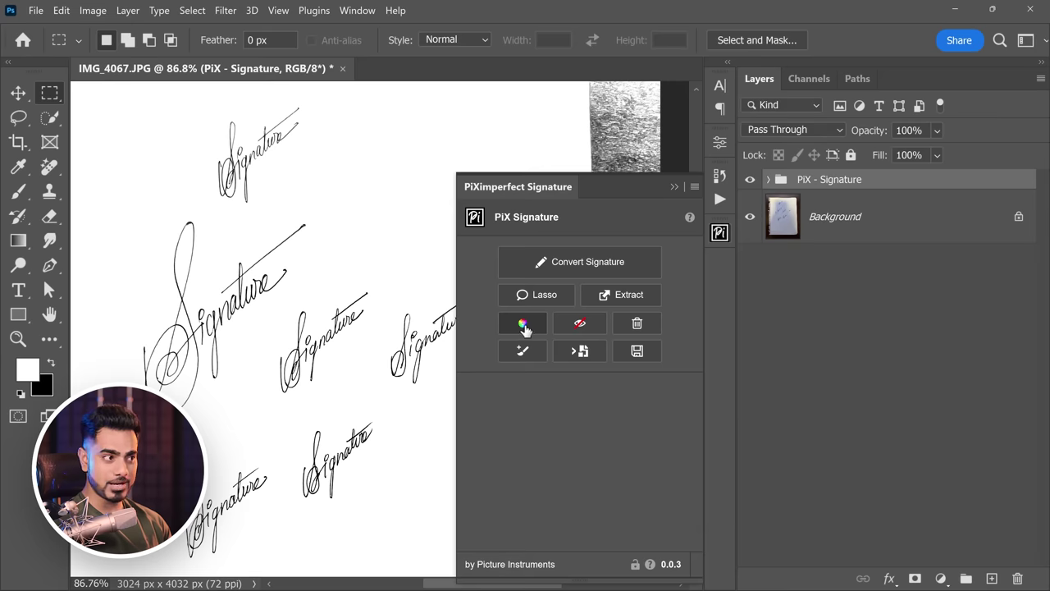
Set the signature ink colour to near-black dark red, hex 280808.
left_click(526, 330)
left_click(466, 229)
left_click(370, 312)
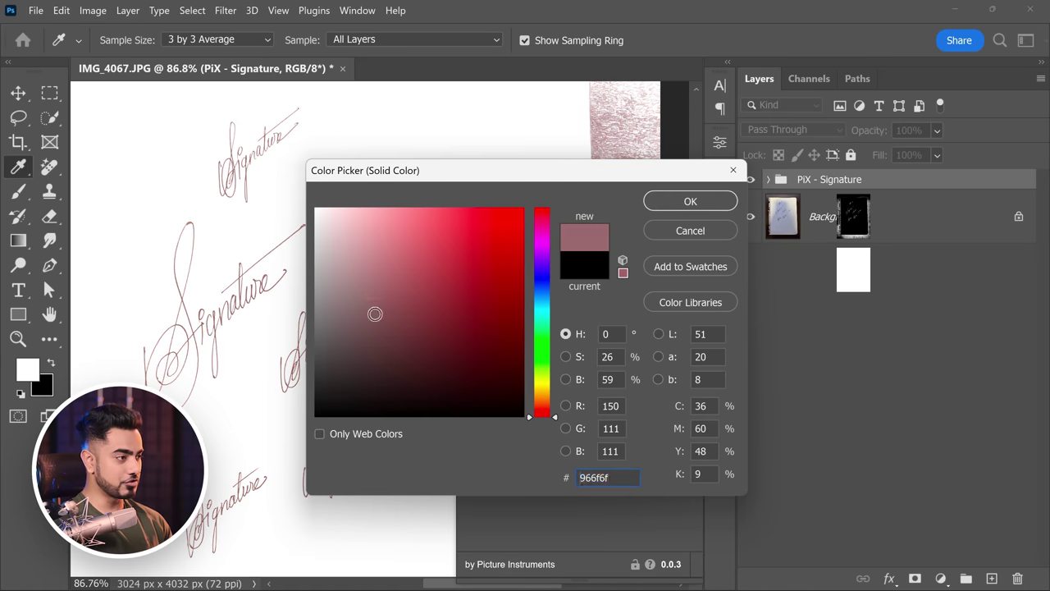
left_click(463, 399)
left_click(464, 251)
left_click(475, 326)
left_click(480, 386)
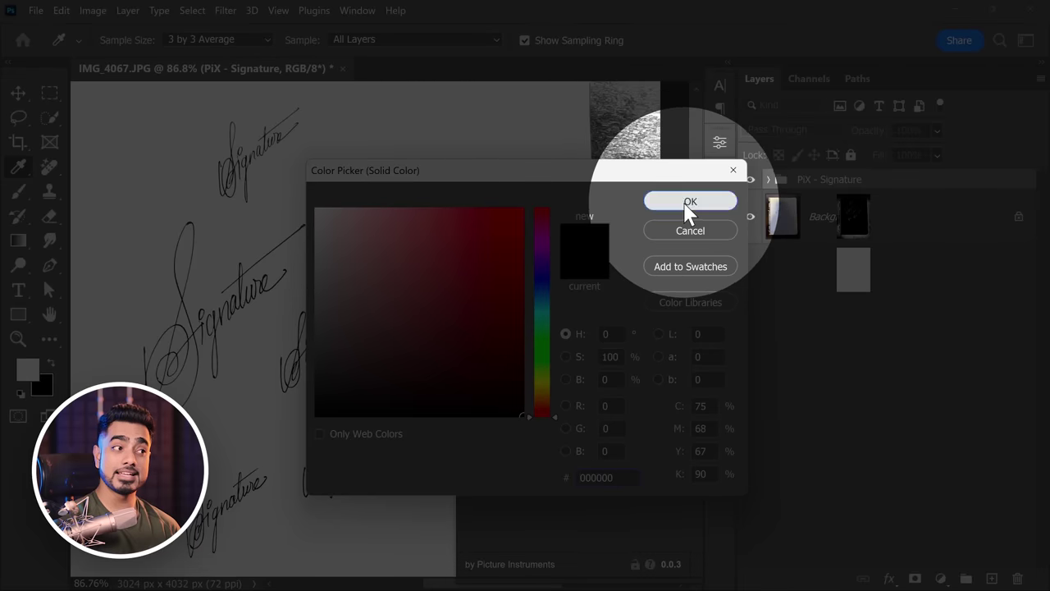
left_click(658, 201)
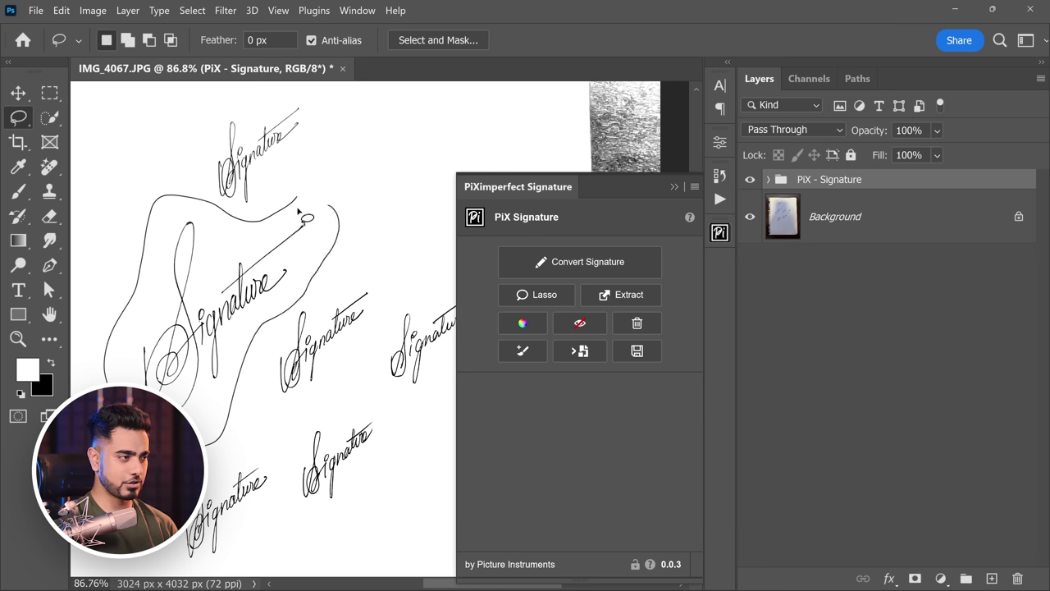
Extract the lassoed central signature into its own new document and inspect it.
left_click(623, 297)
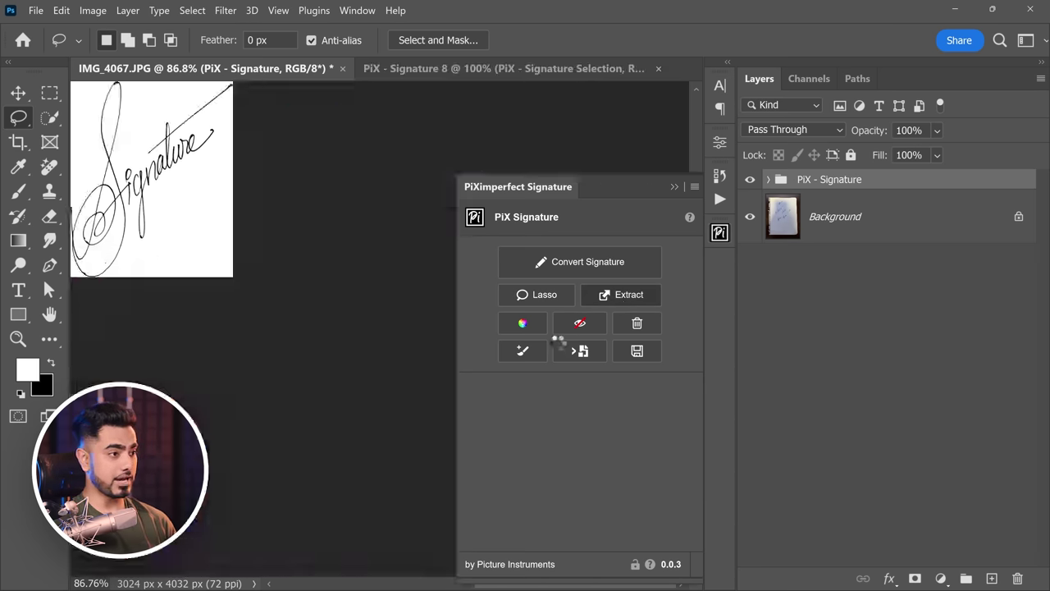
scroll(348, 231, "down", 3)
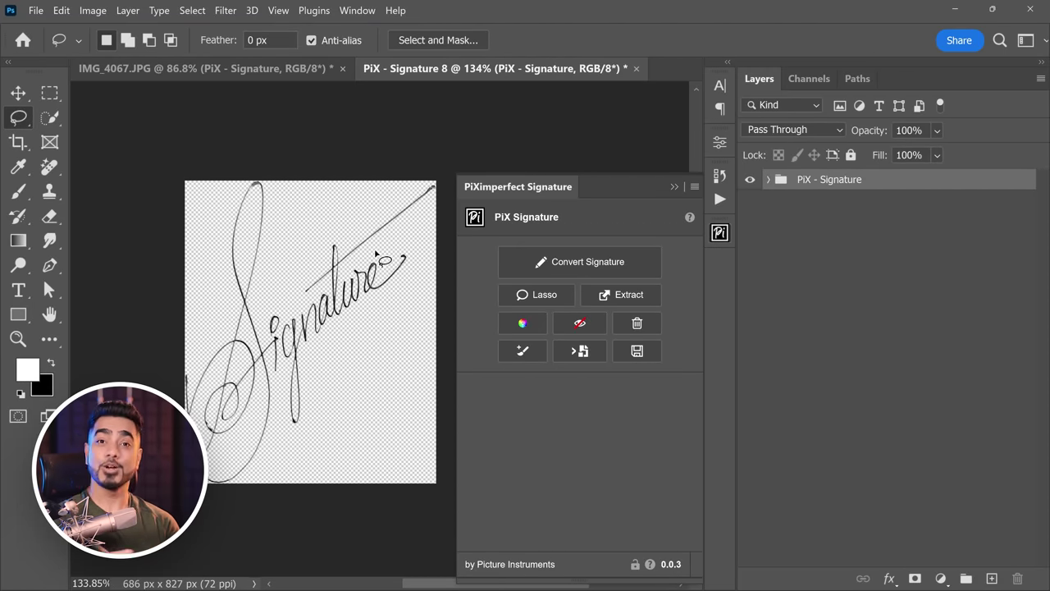
scroll(393, 236, "up", 5)
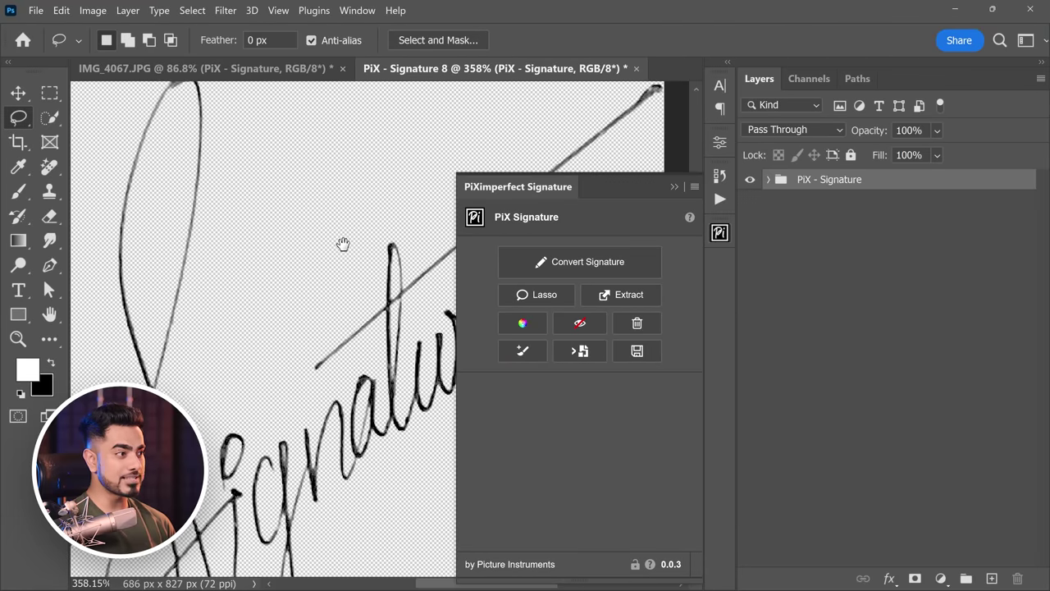
scroll(351, 258, "right", 3)
scroll(377, 213, "right", 3)
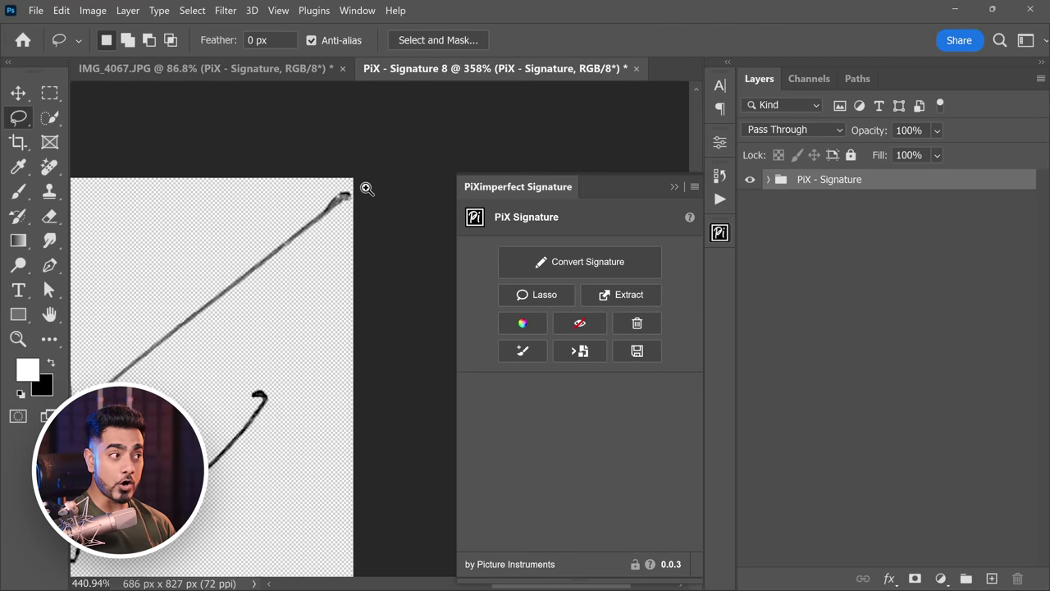
scroll(352, 197, "up", 5)
scroll(343, 207, "down", 4)
scroll(441, 173, "left", 5)
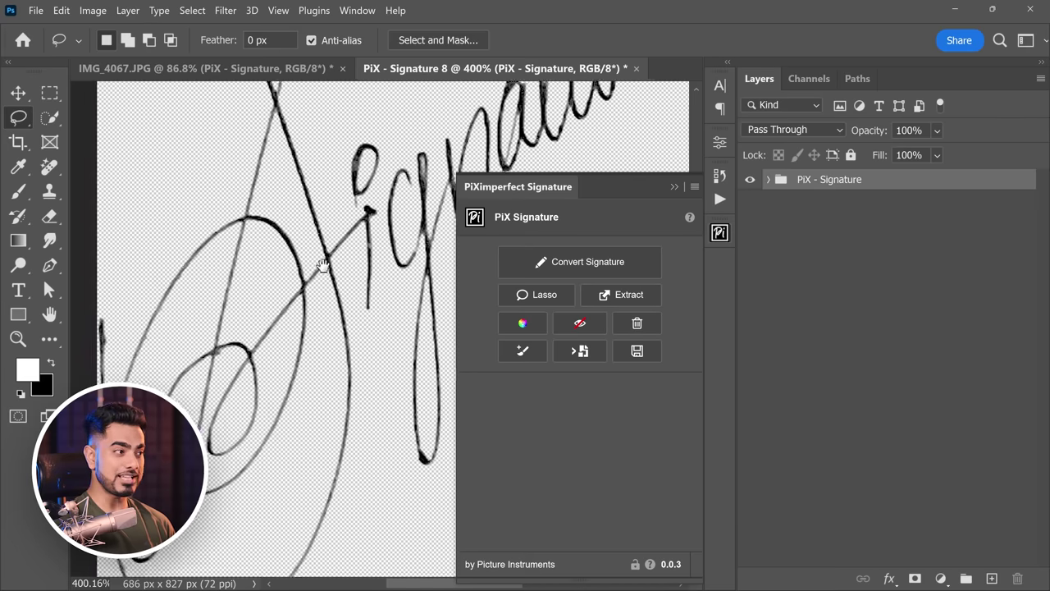
scroll(297, 282, "left", 3)
scroll(340, 279, "down", 2)
scroll(339, 279, "up", 2)
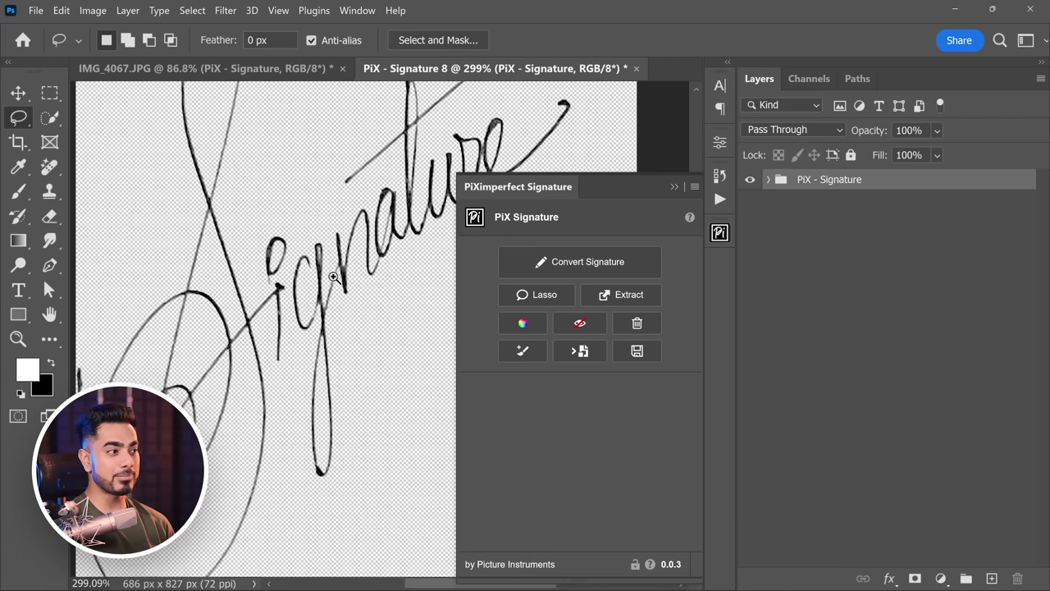
scroll(369, 283, "down", 2)
Recolour the extracted signature's strokes pure black, 000000.
left_click(540, 302)
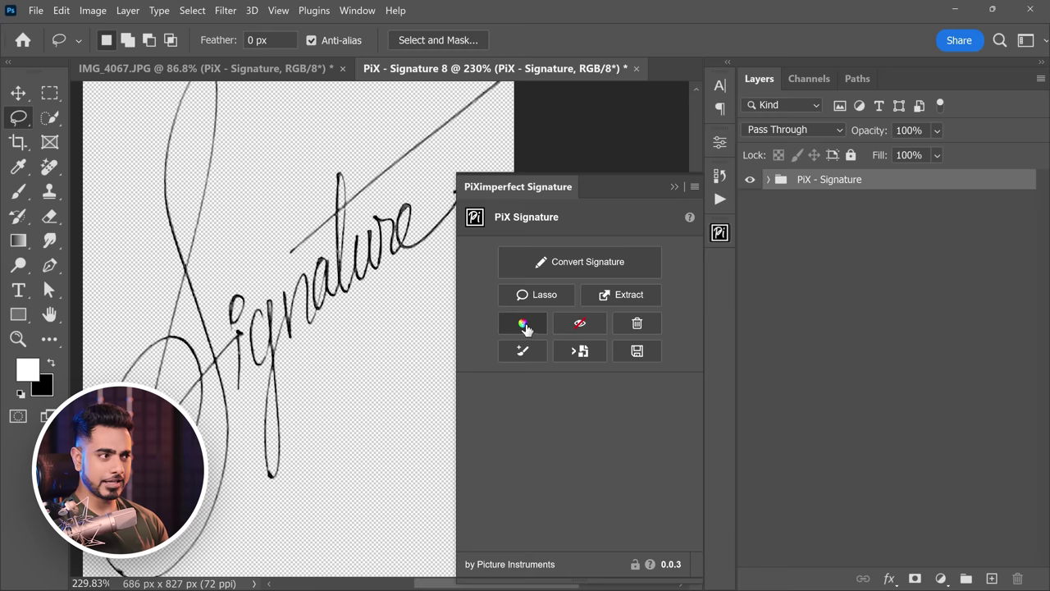
left_click(514, 323)
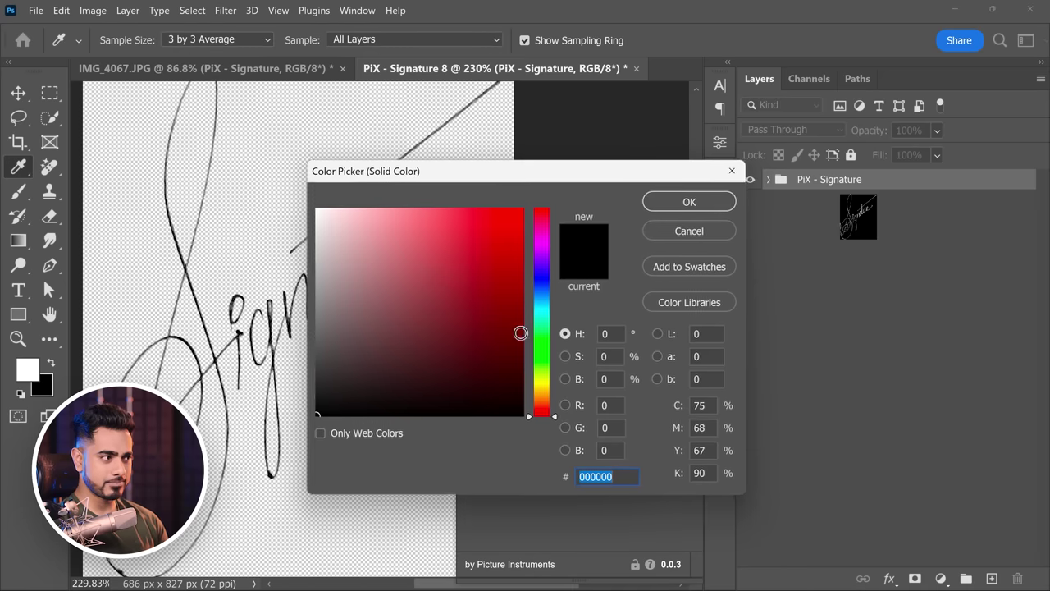
mouse_move(445, 253)
left_mouse_down()
mouse_move(465, 363)
mouse_move(318, 435)
left_mouse_up()
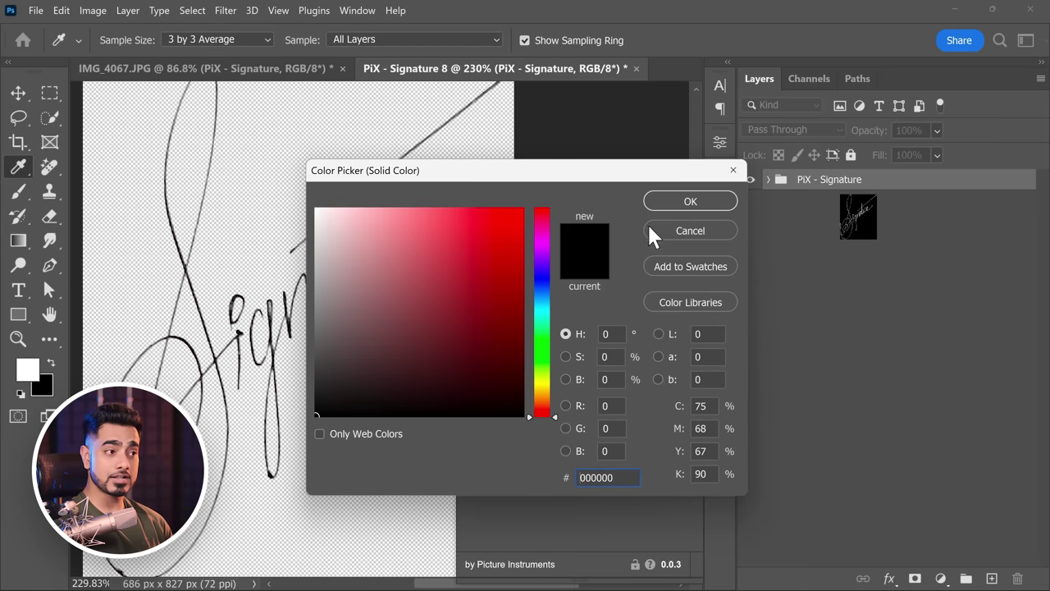
left_click(678, 230)
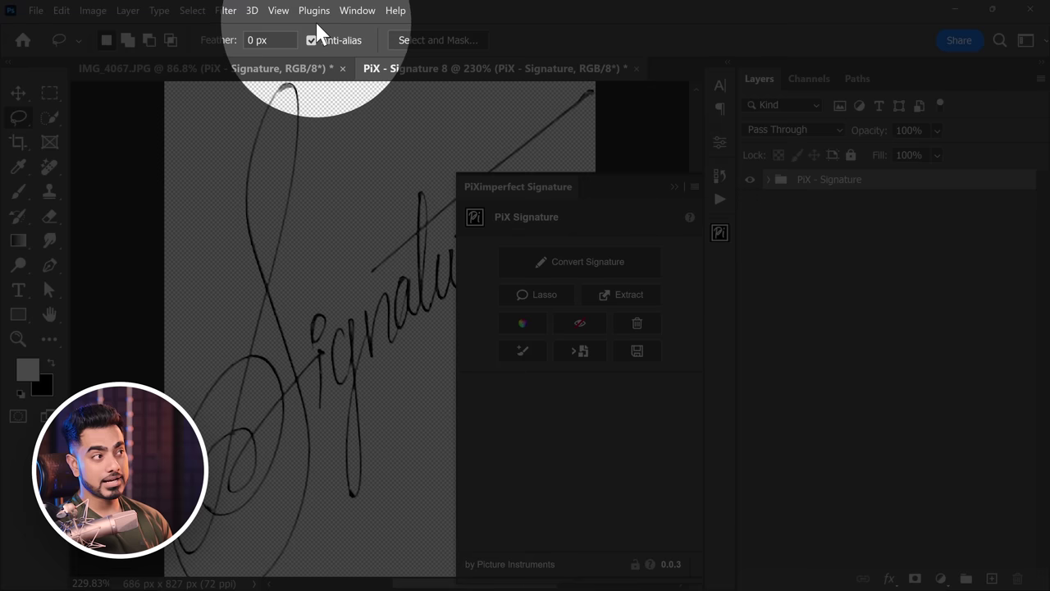
Turn the extracted signature into the PiX - Signature 8 brush from the plugins menu.
left_click(315, 12)
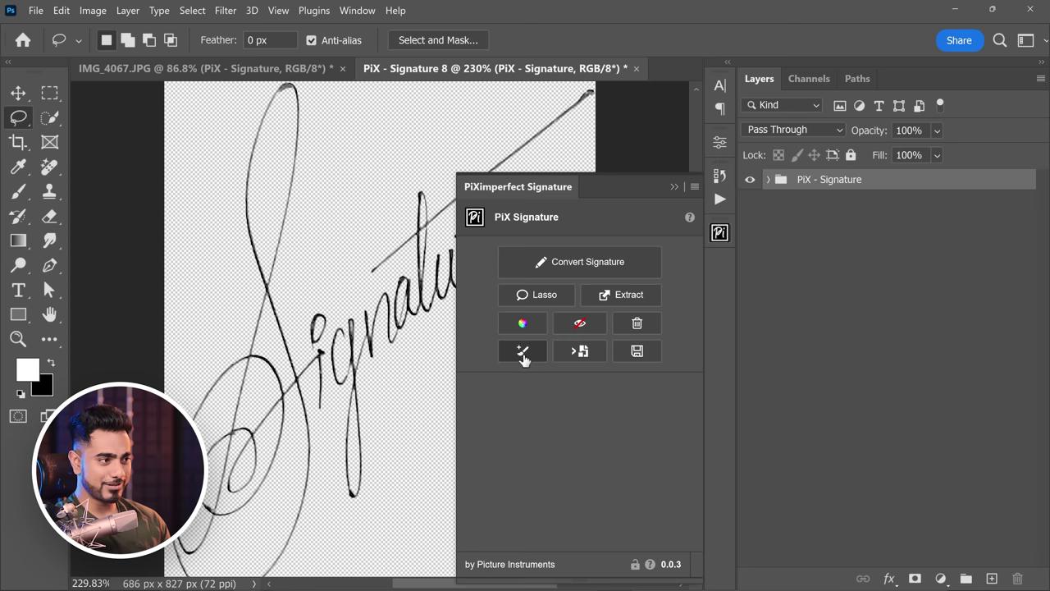
left_click(522, 353)
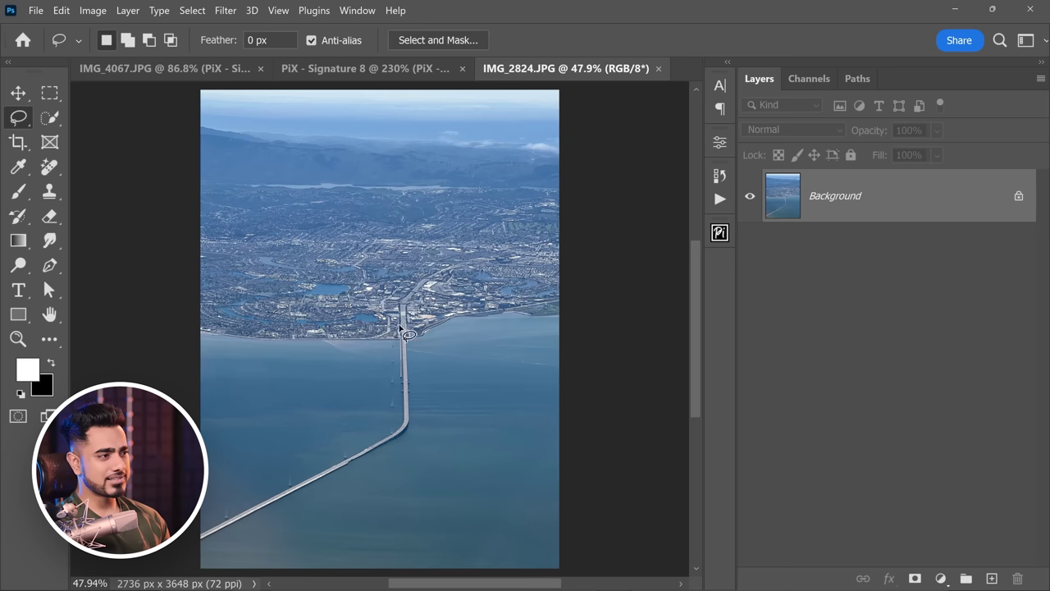
On a new layer, stamp the PiX - Signature 8 brush in white on the lower-right water.
left_click(991, 580)
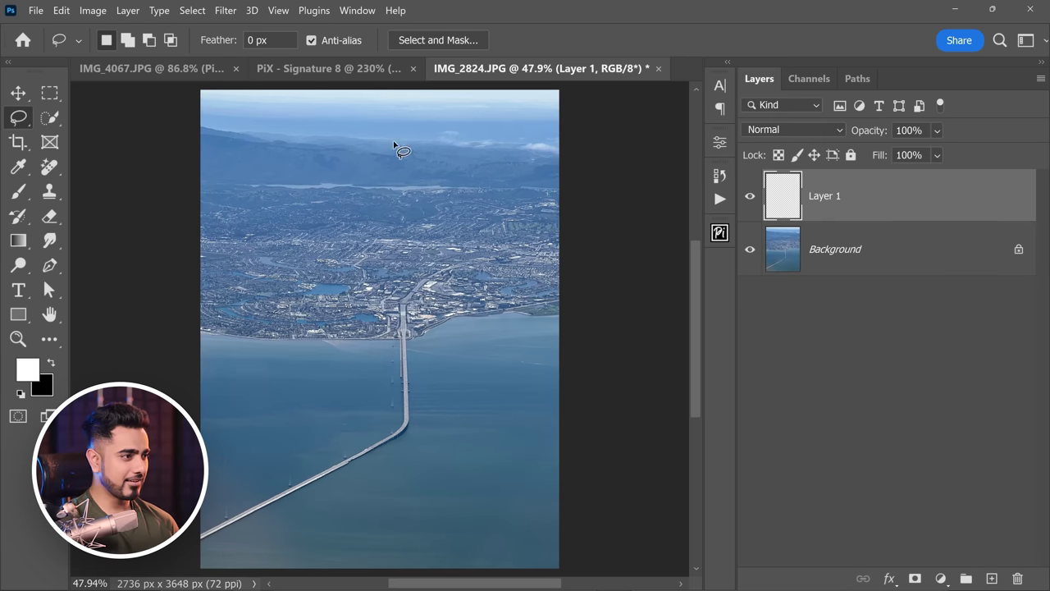
scroll(493, 386, "down", 1)
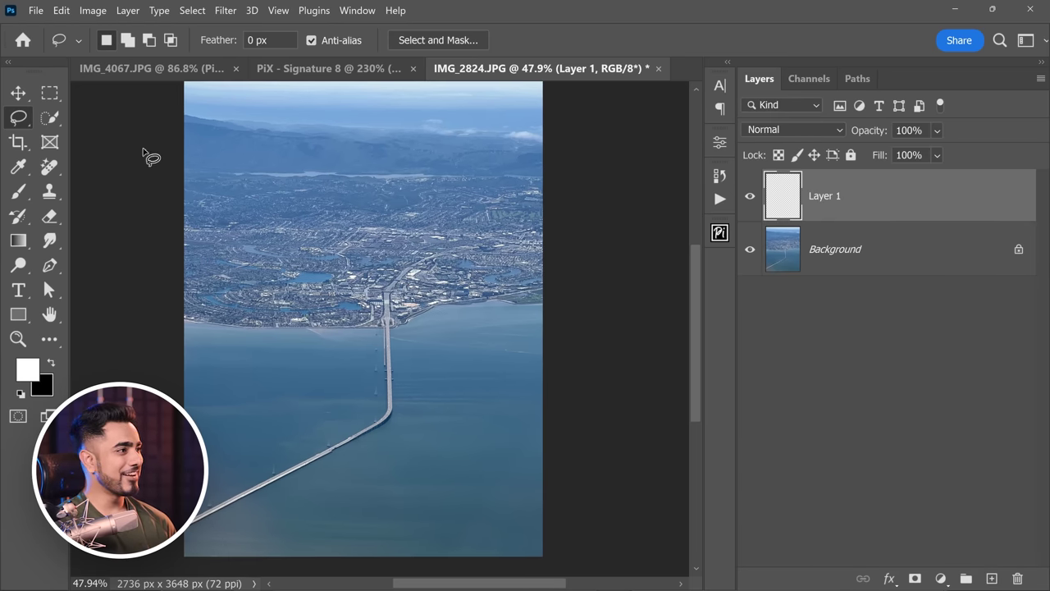
left_click(18, 194)
left_click(119, 41)
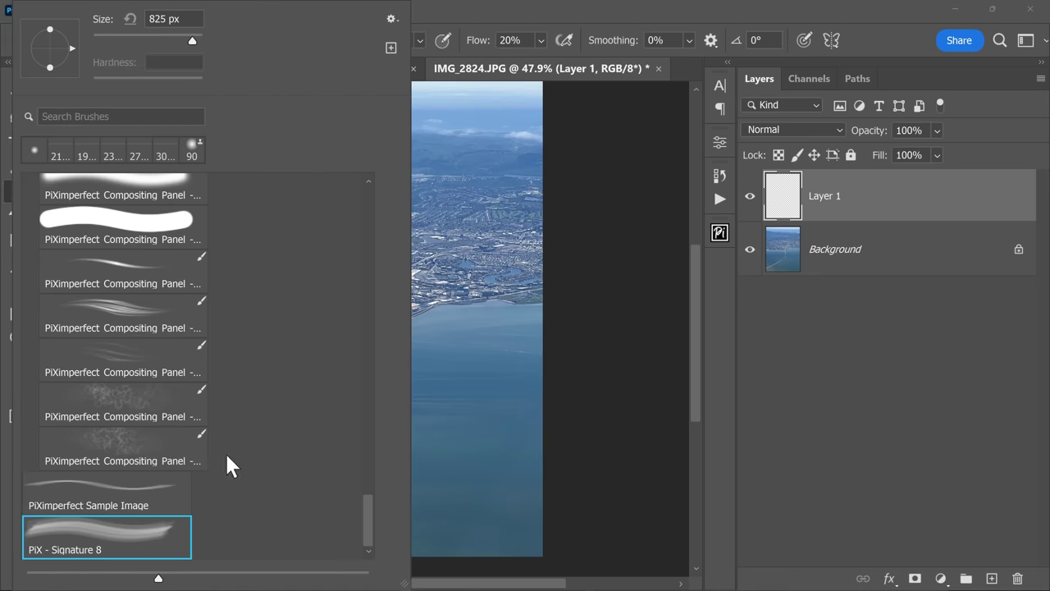
left_click(769, 355)
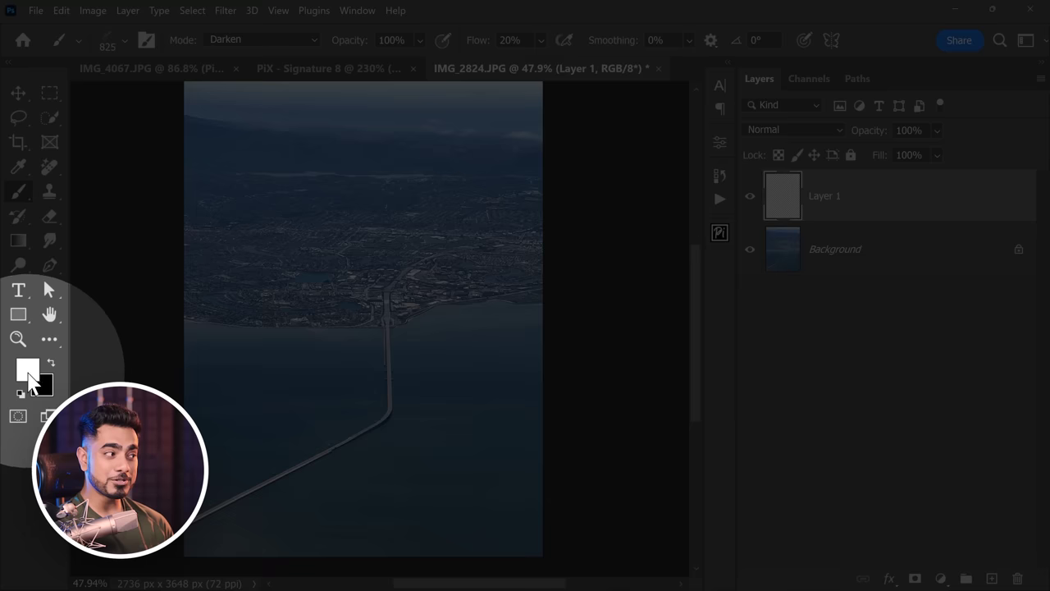
left_click(28, 371)
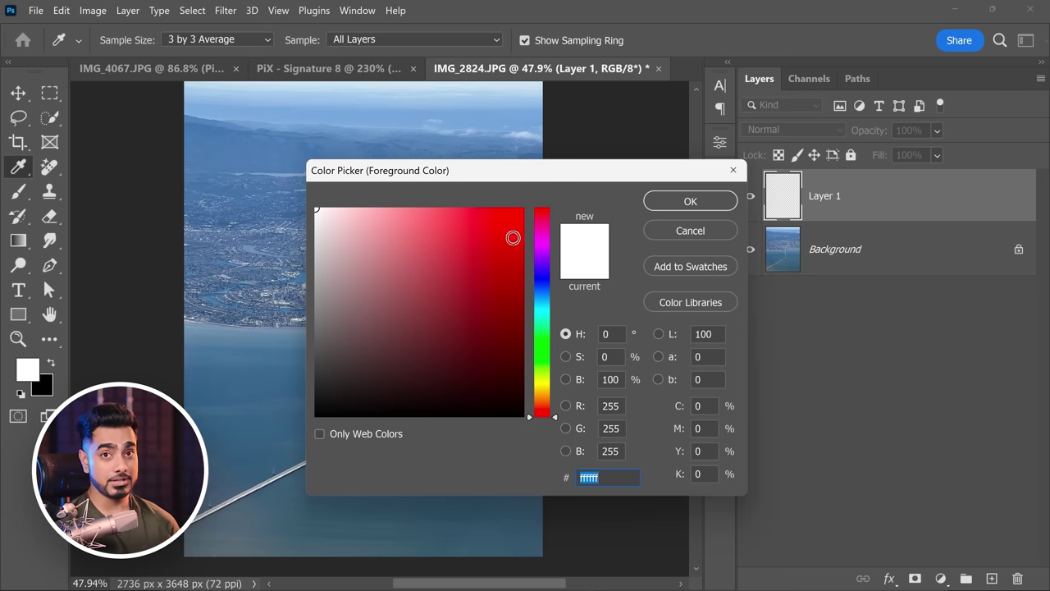
left_click(691, 201)
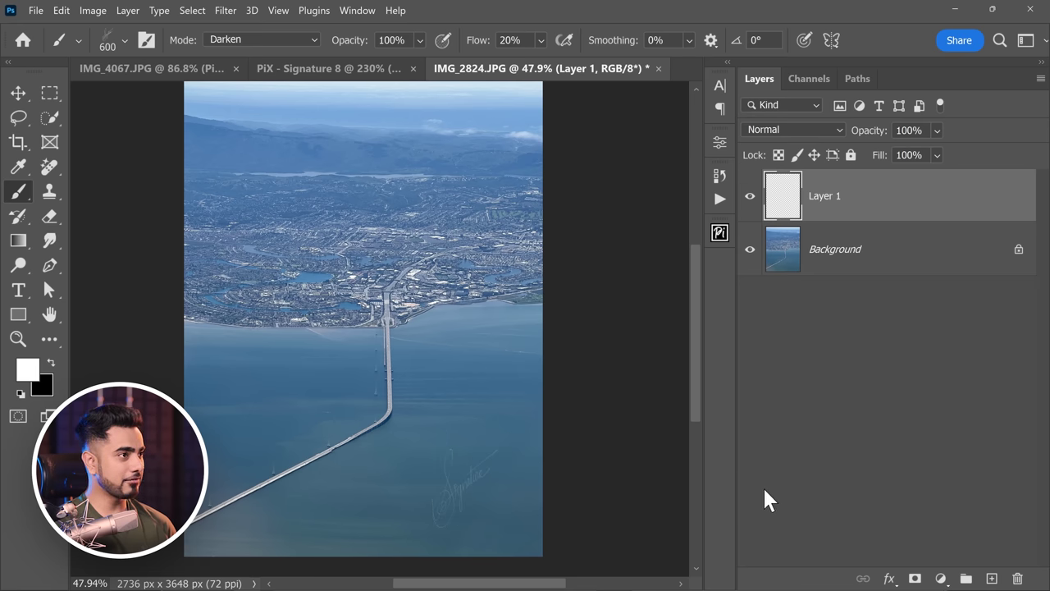
mouse_move(480, 508)
left_mouse_down()
mouse_move(525, 488)
mouse_move(499, 481)
left_mouse_up()
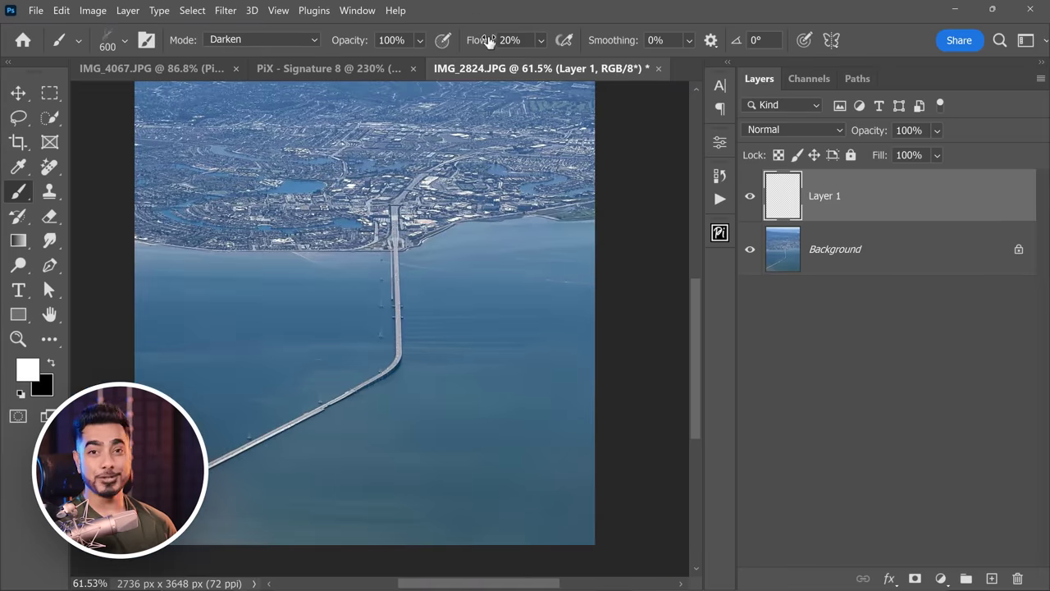
left_click(504, 461)
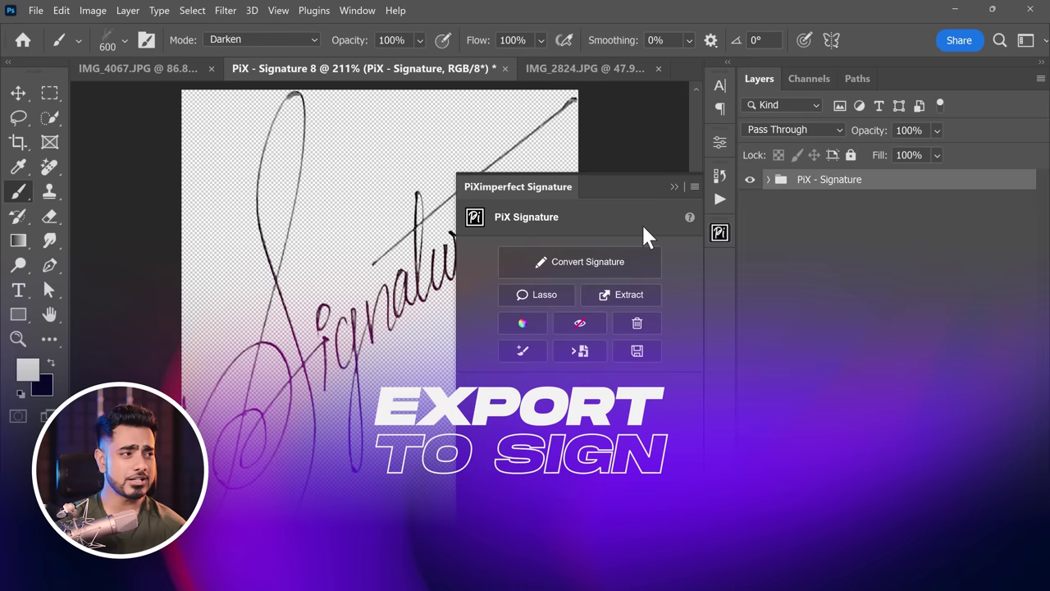
Set the signature's solid colour fill to black, 000000.
left_click(523, 324)
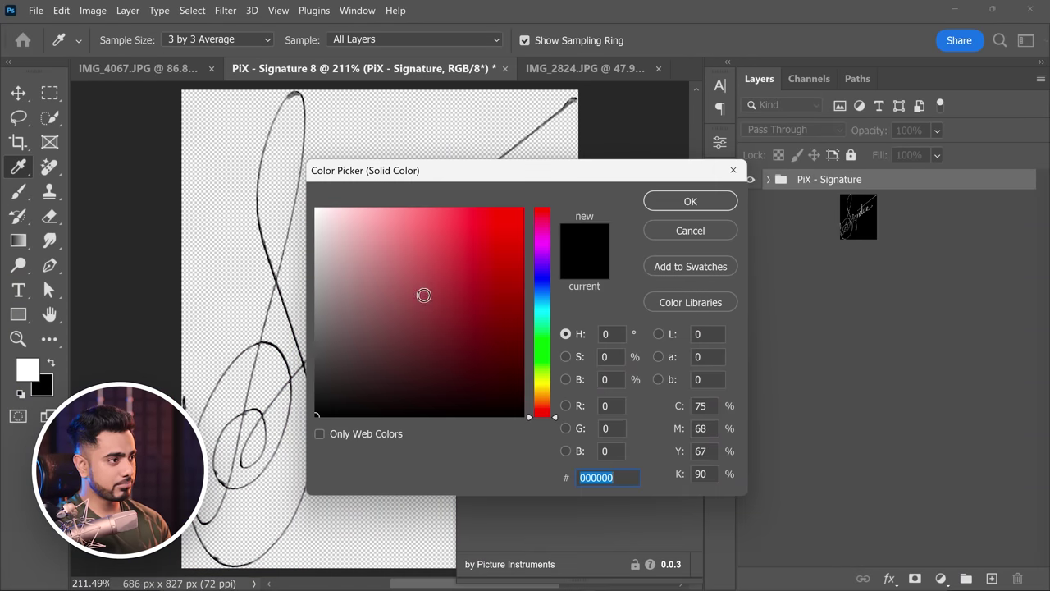
mouse_move(424, 293)
left_mouse_down()
mouse_move(363, 265)
mouse_move(314, 423)
left_mouse_up()
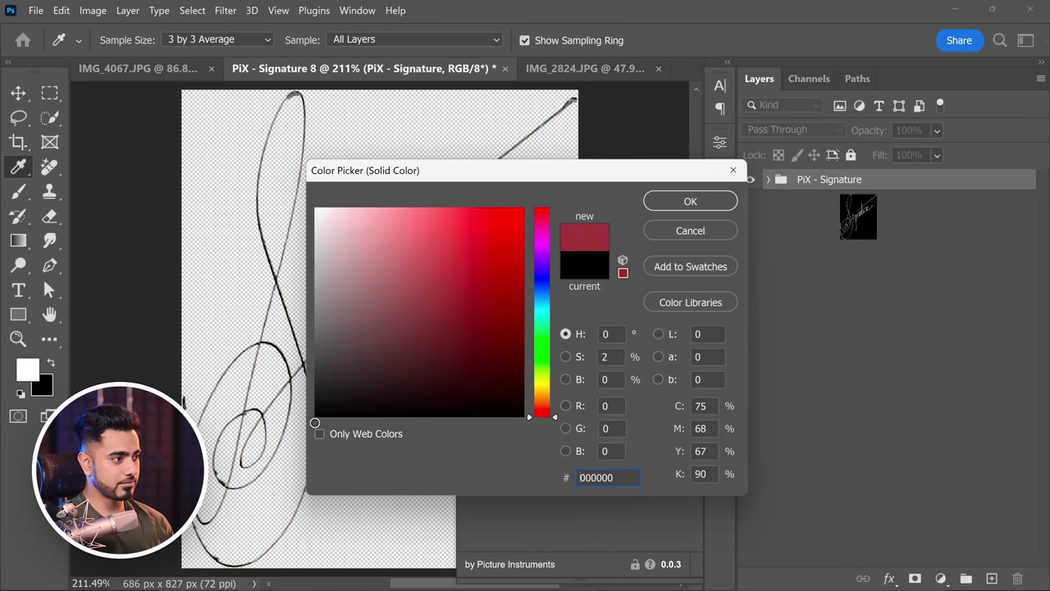
left_click(707, 203)
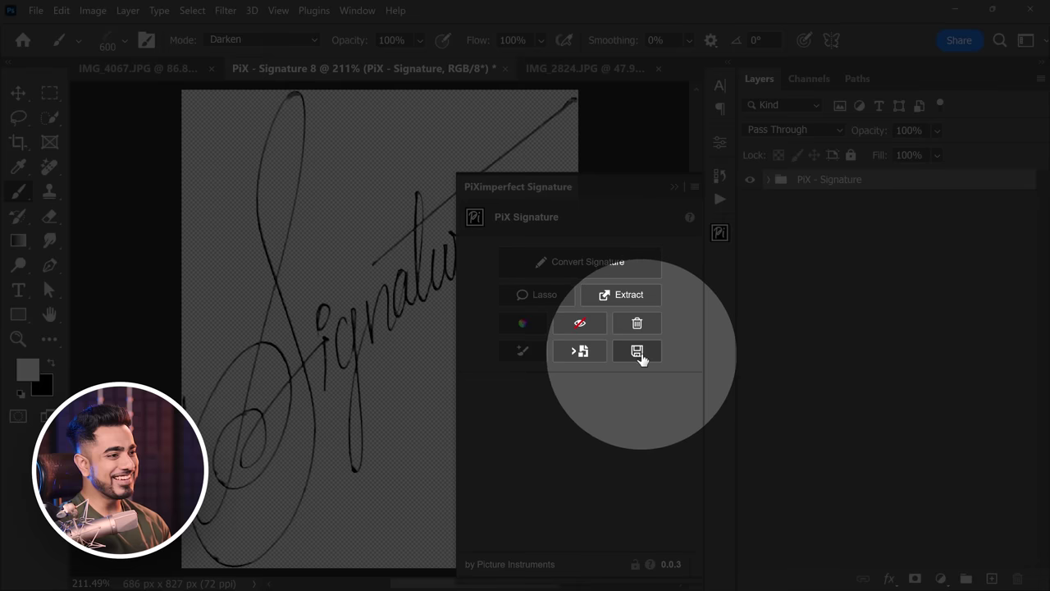
Save a PNG copy of the signature as PiX - Signature 8.png.
left_click(640, 357)
left_click(164, 399)
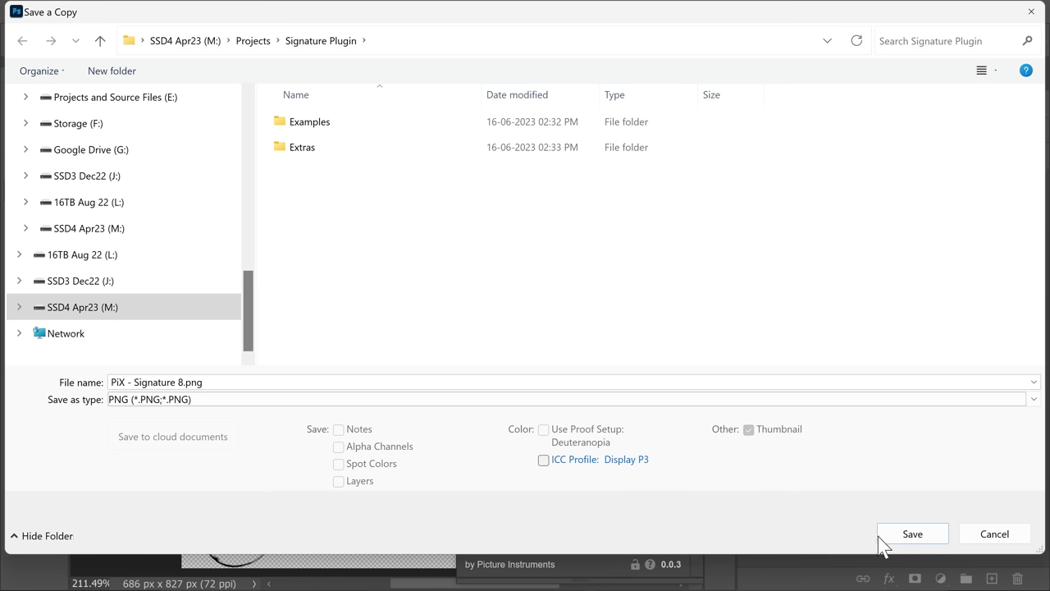
left_click(901, 543)
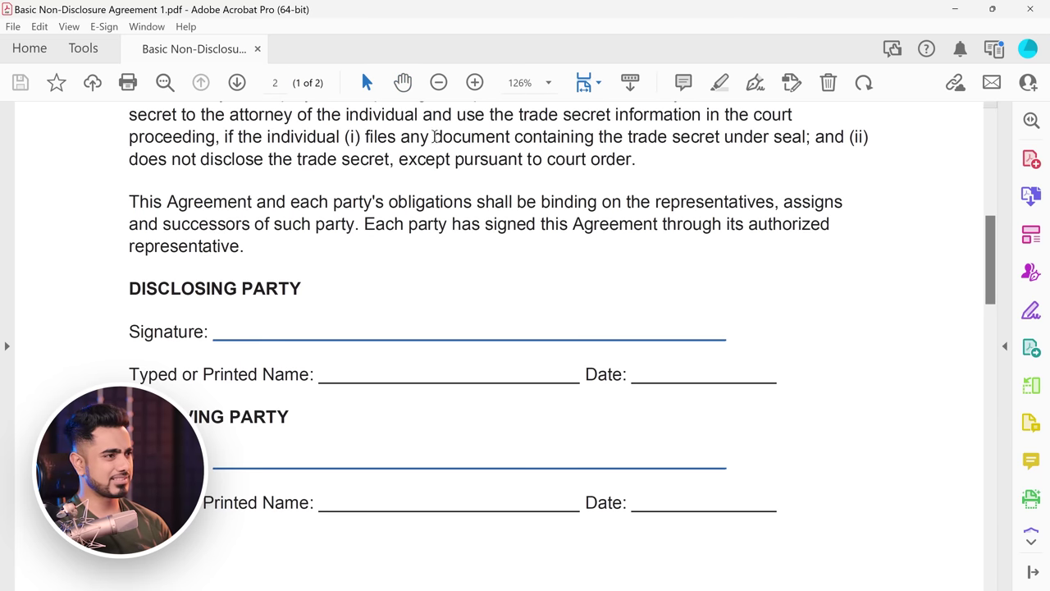
Add PiX - Signature 8.png as an image signature and place it on the second signature line.
left_click(756, 85)
left_click(574, 123)
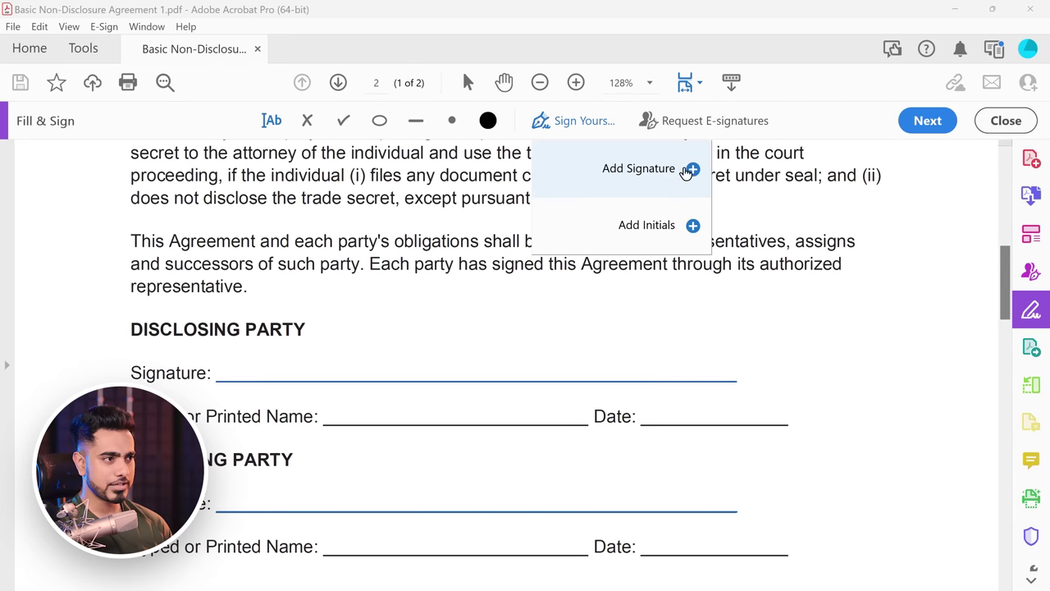
left_click(687, 170)
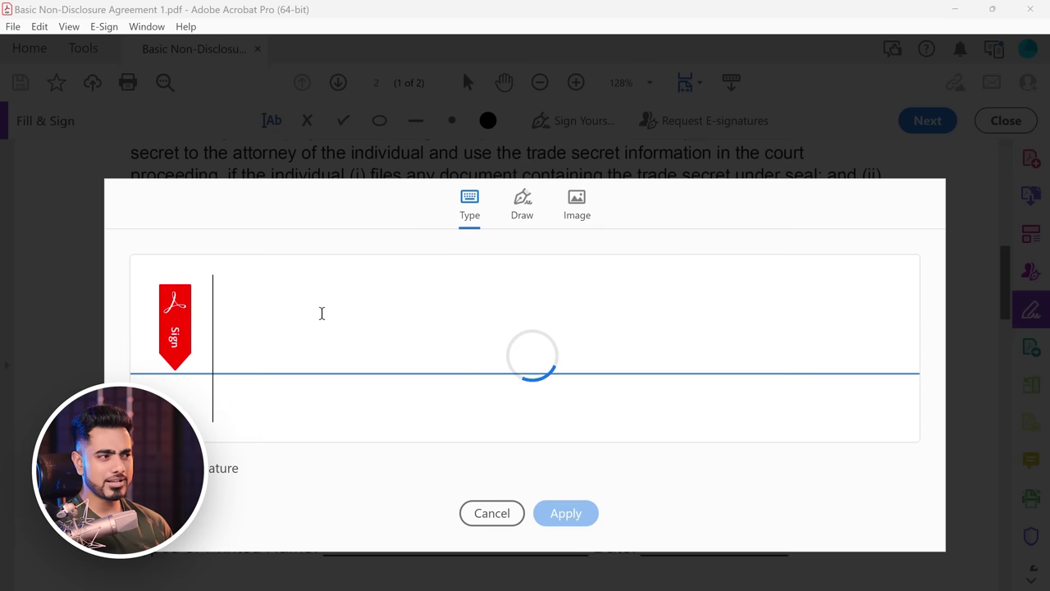
left_click(581, 211)
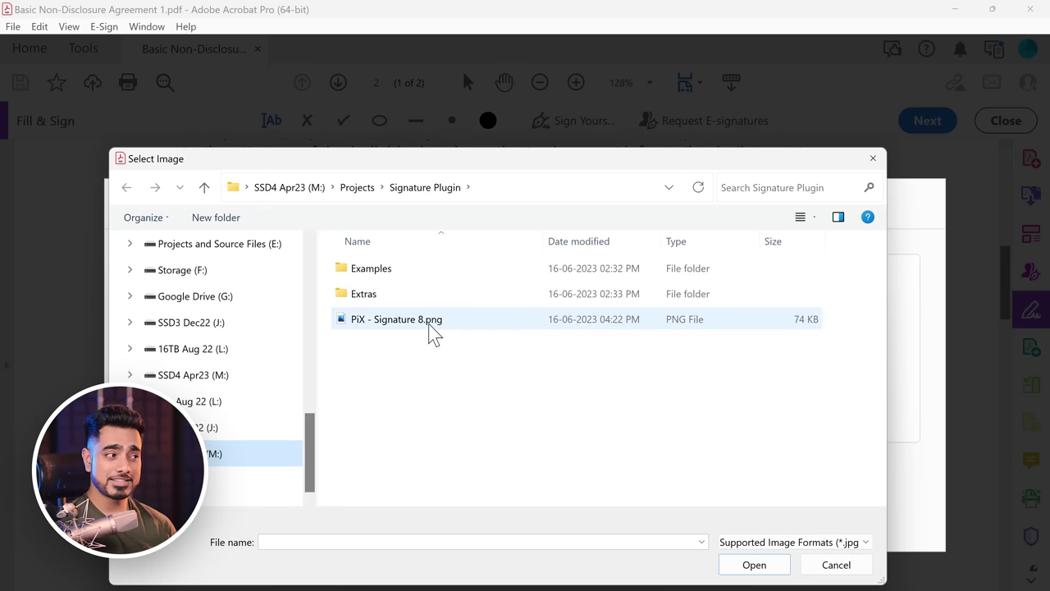
left_click(435, 336)
left_click(749, 566)
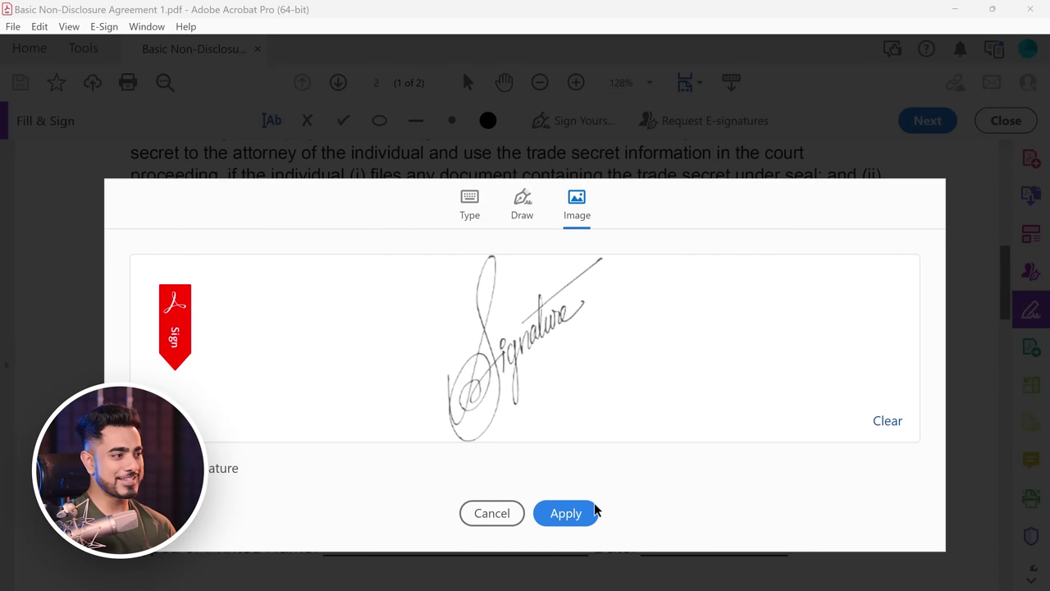
left_click(566, 512)
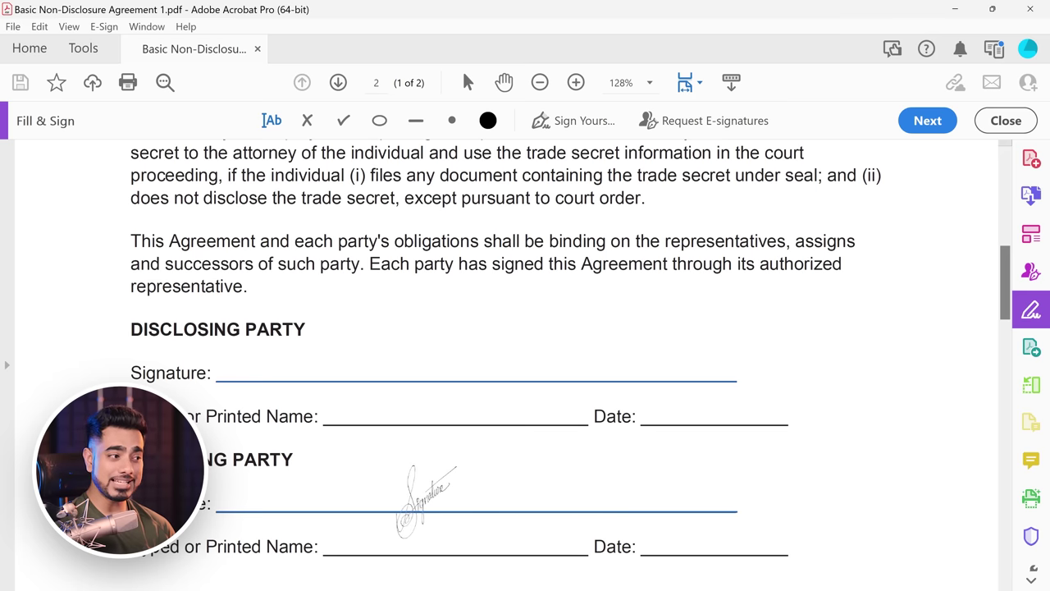
left_click(427, 501)
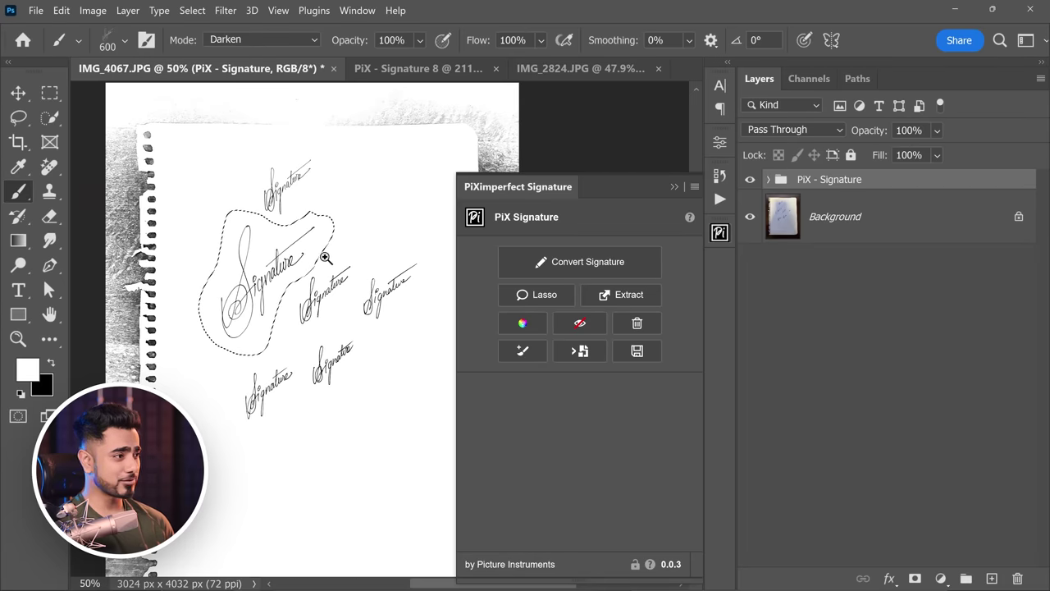
Toggle the processed signature's visibility to compare it with the original photo.
scroll(344, 242, "up", 1)
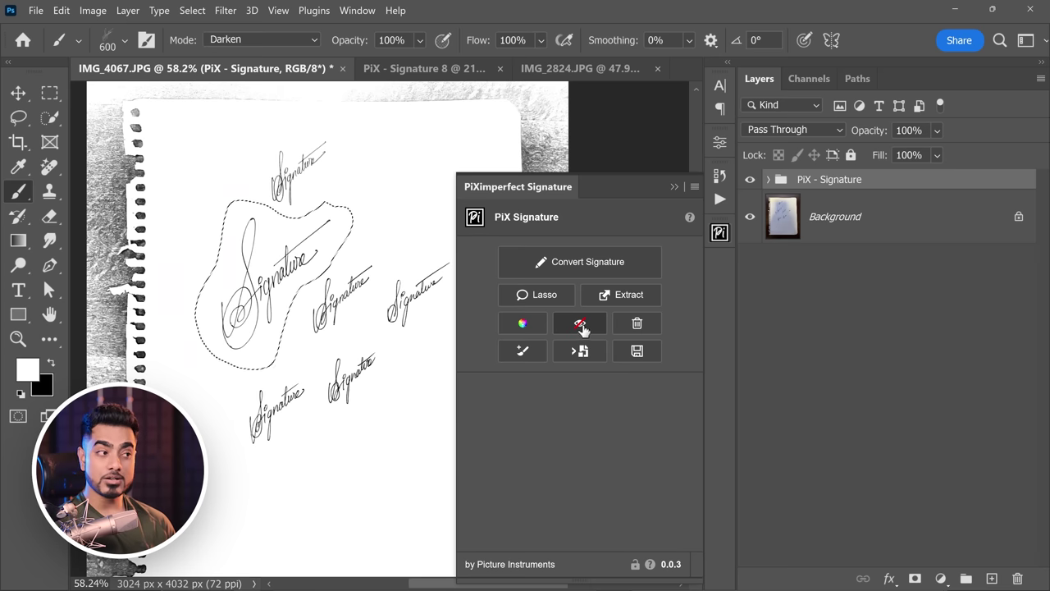
left_click(580, 325)
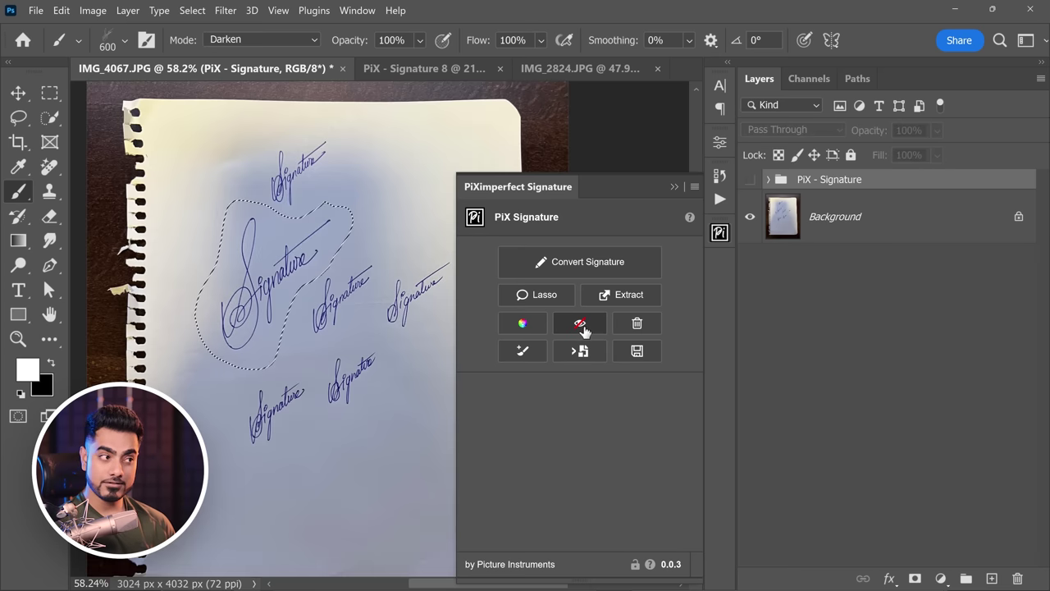
left_click(580, 325)
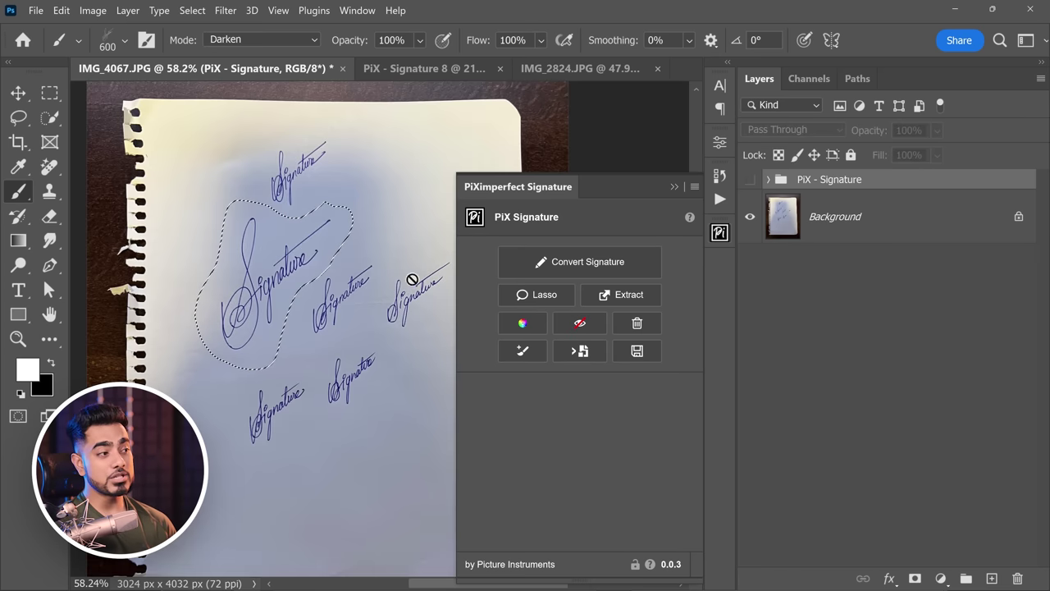
scroll(295, 287, "up", 3)
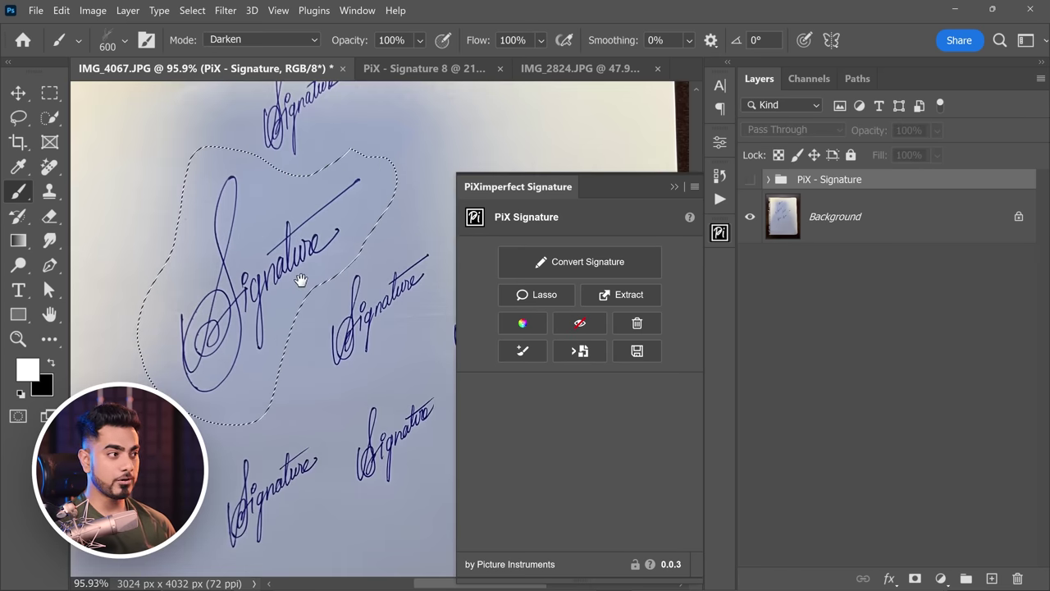
left_click(582, 326)
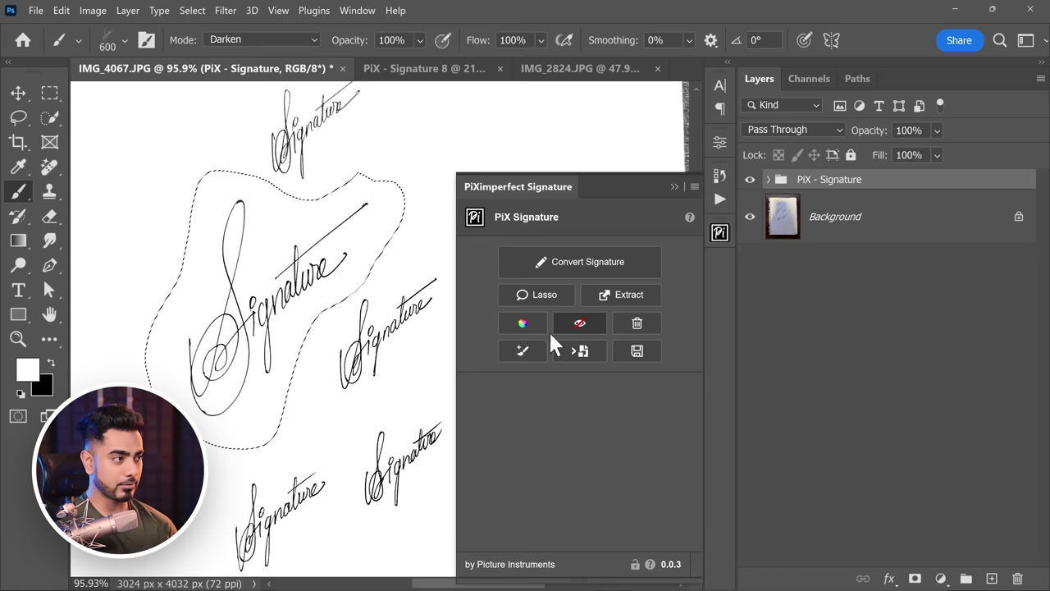
scroll(390, 269, "down", 2)
scroll(356, 281, "down", 2)
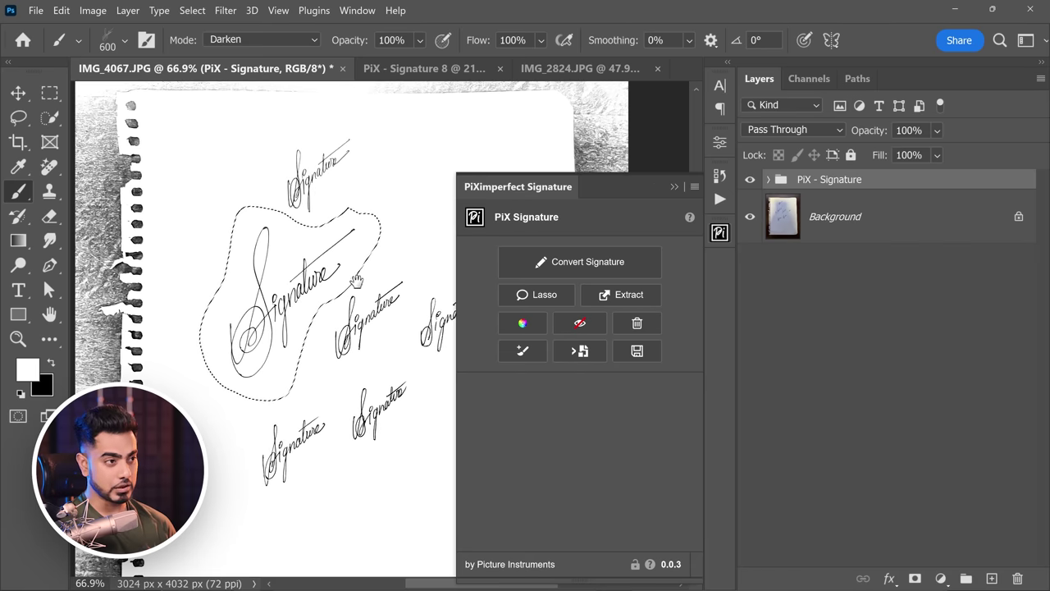
Expand the PiX - Signature group and keep the signature line fill black.
left_click(769, 180)
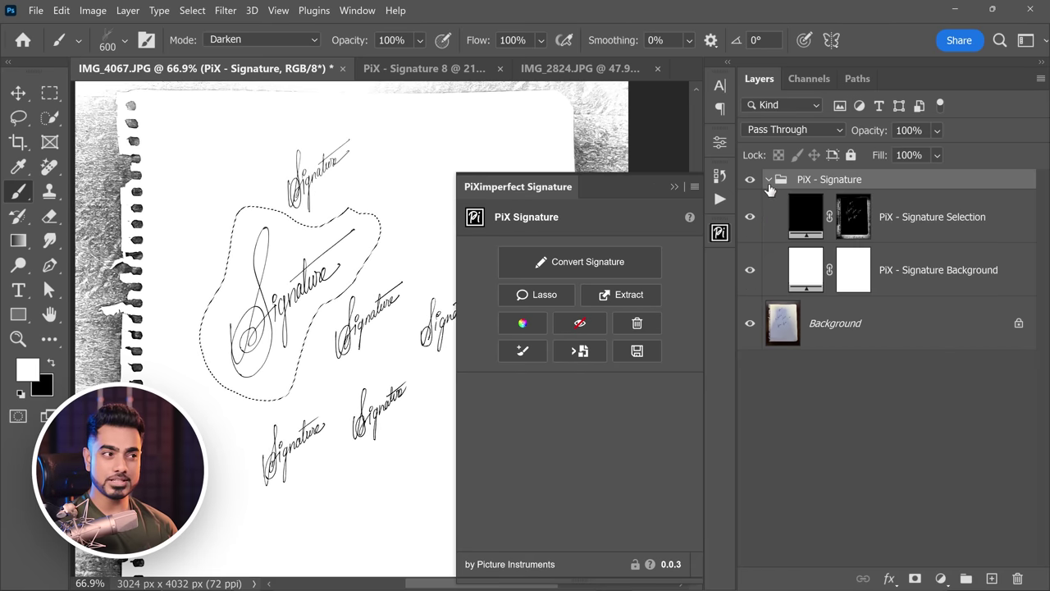
double_click(806, 216)
left_click_drag(484, 258, 499, 310)
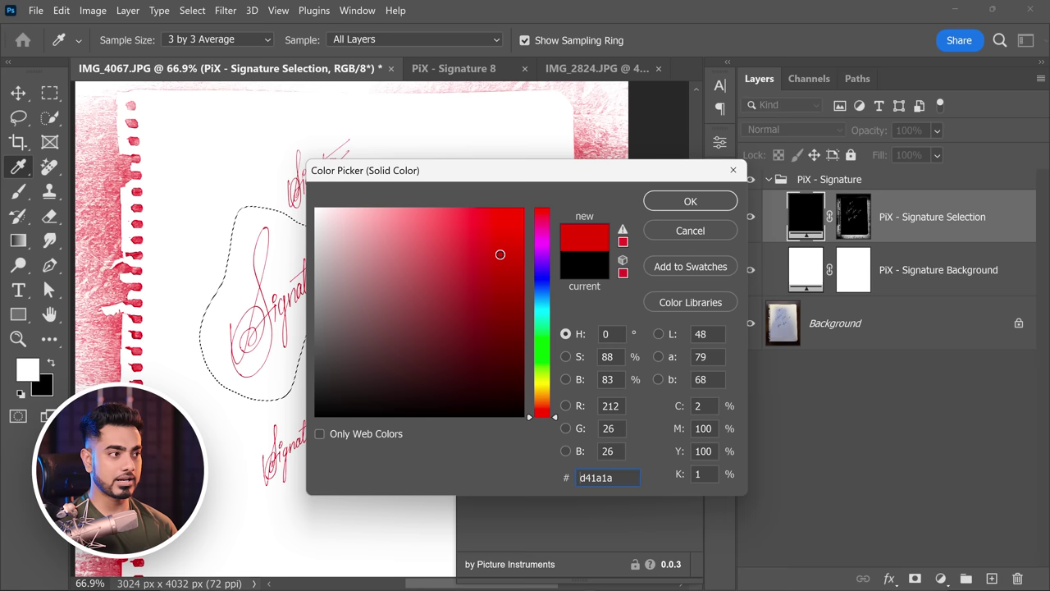
left_click(705, 233, "alt")
left_click(707, 203)
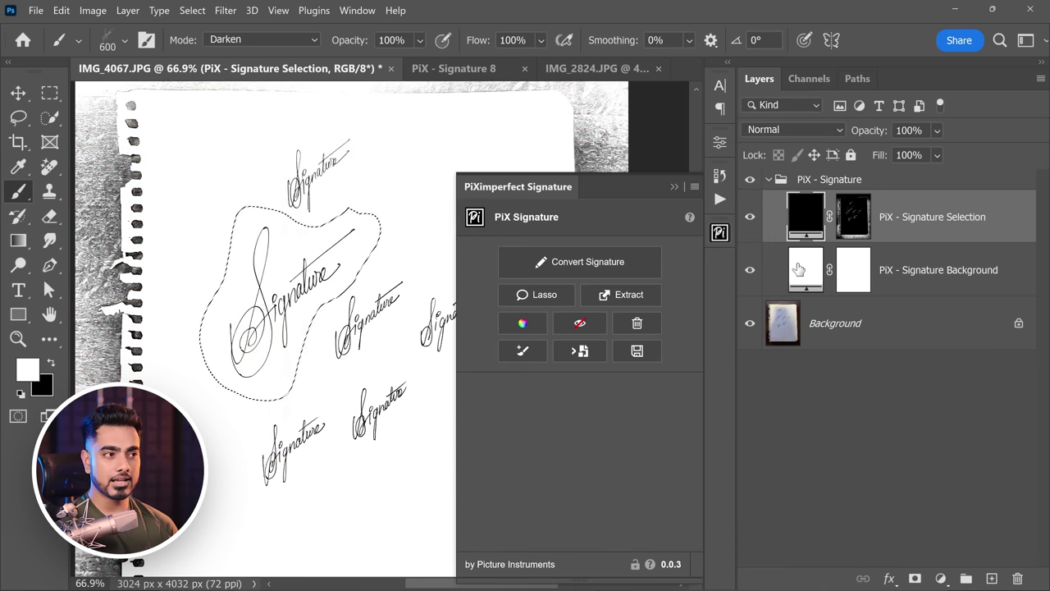
Try a deep red background fill, then delete the whole PiX - Signature group.
double_click(806, 270)
left_click_drag(469, 284, 473, 336)
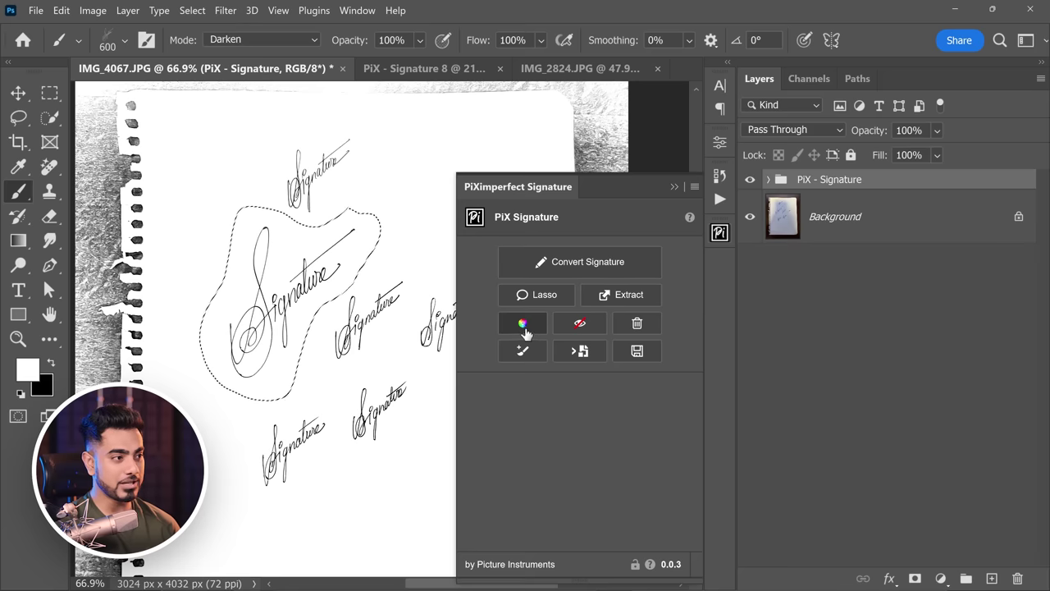
left_click(523, 327)
left_click(429, 237)
left_click_drag(429, 237, 412, 291)
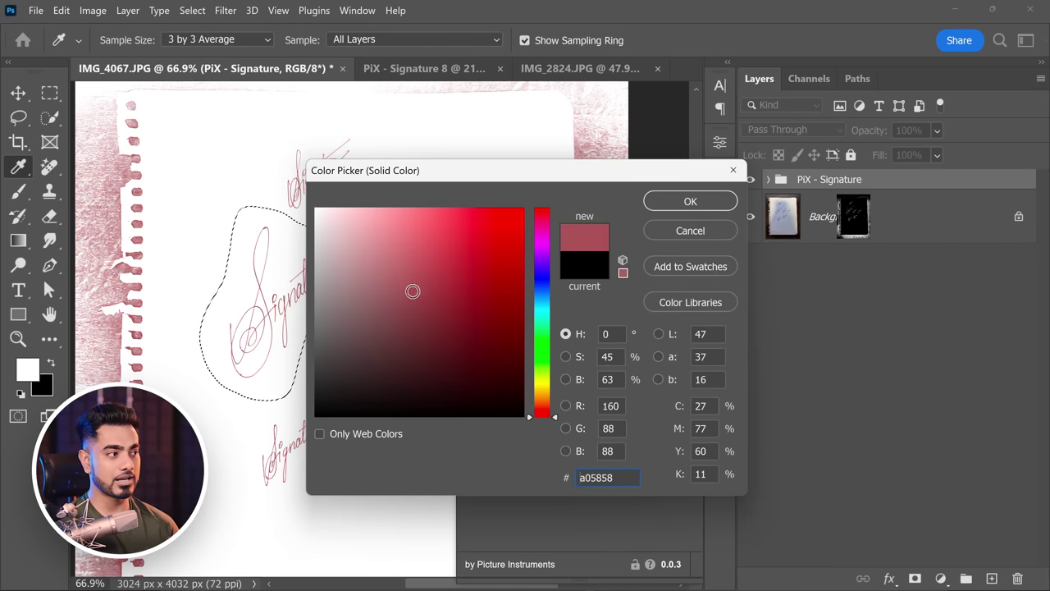
left_click(481, 336)
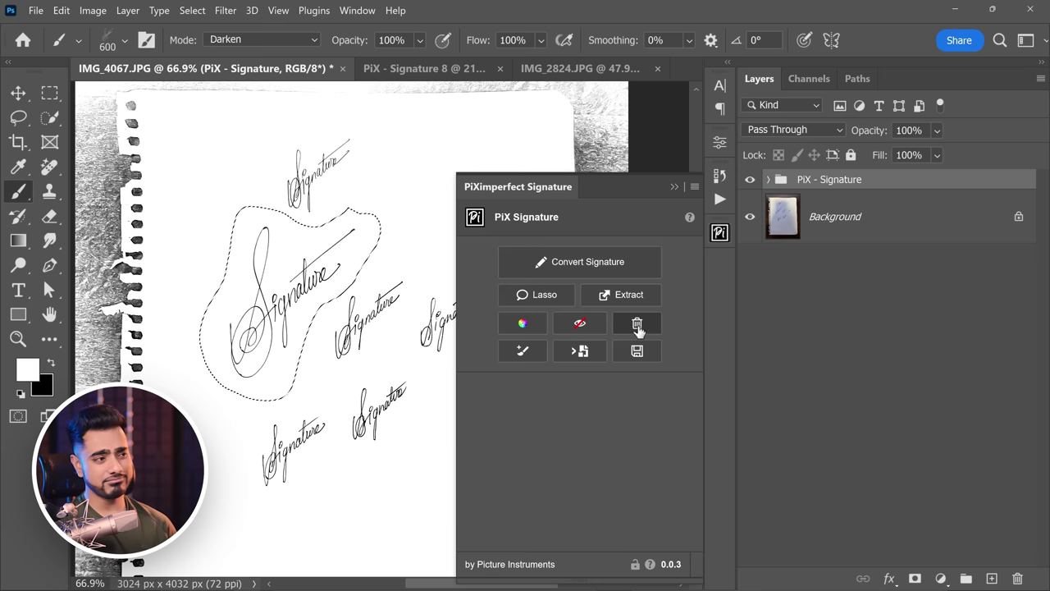
left_click(638, 324)
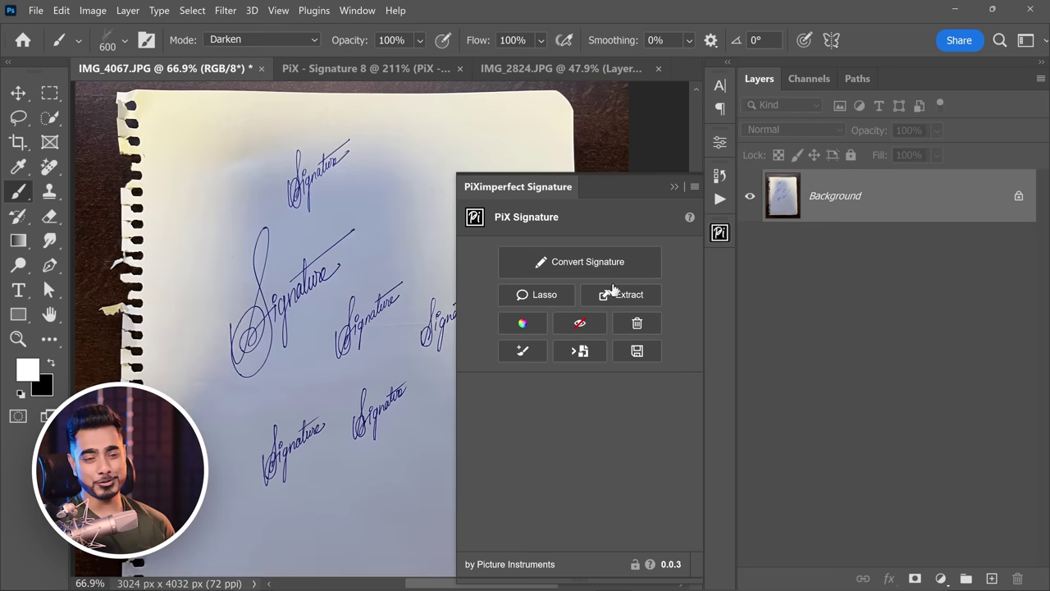
Switch to the IMG_4065.JPG notebook photo and zoom in on its handwriting.
left_click_drag(373, 325, 338, 327)
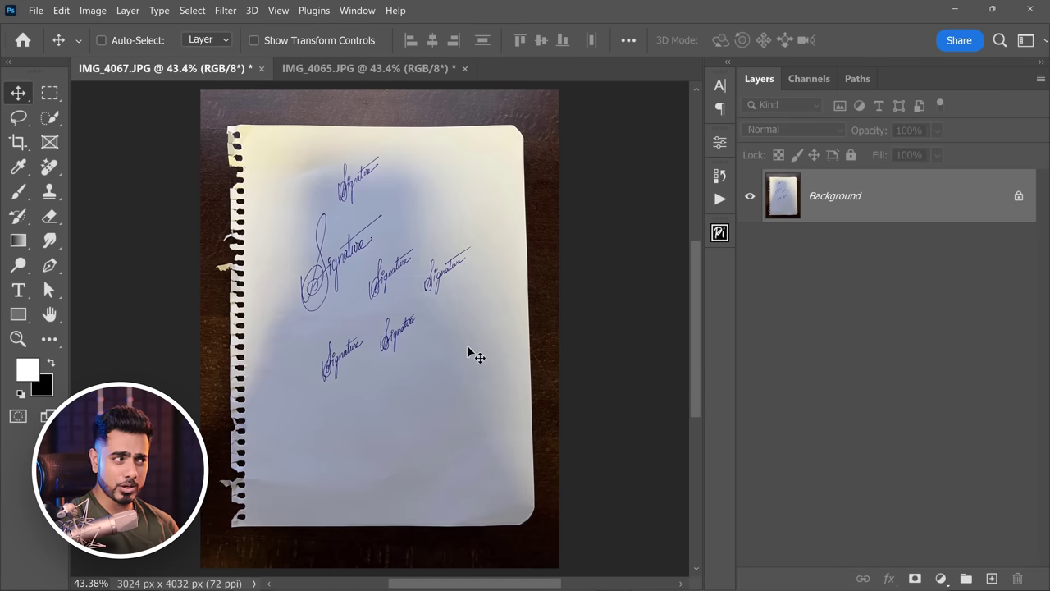
left_click(351, 70)
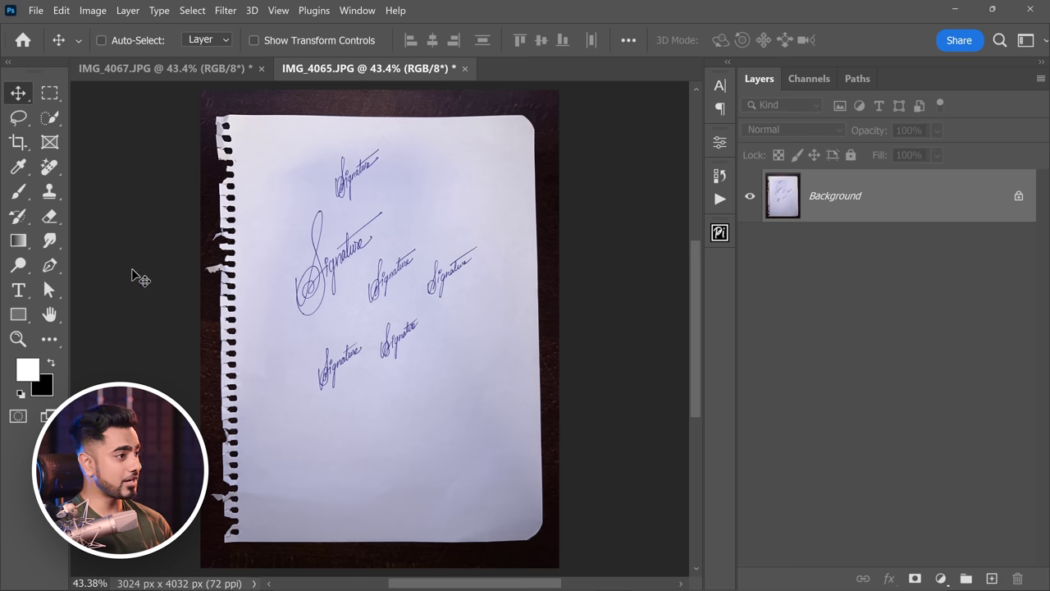
left_click_drag(351, 246, 386, 251)
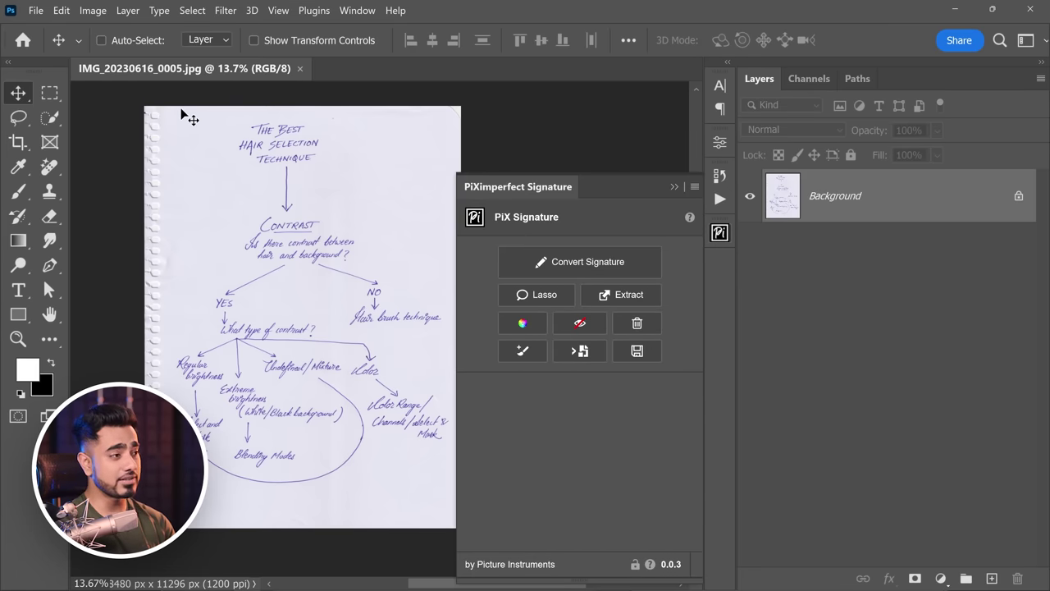
Convert the flowchart's handwriting to clean lines with Convert Signature and inspect the title.
left_click(591, 267)
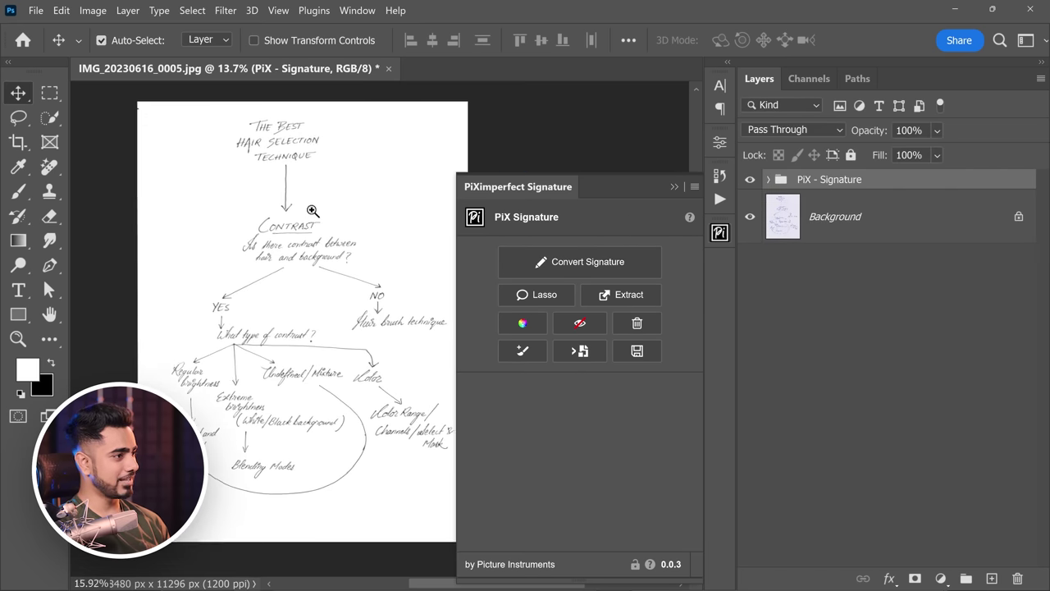
scroll(314, 247, "up", 3)
left_click_drag(335, 246, 348, 295)
scroll(347, 295, "down", 1)
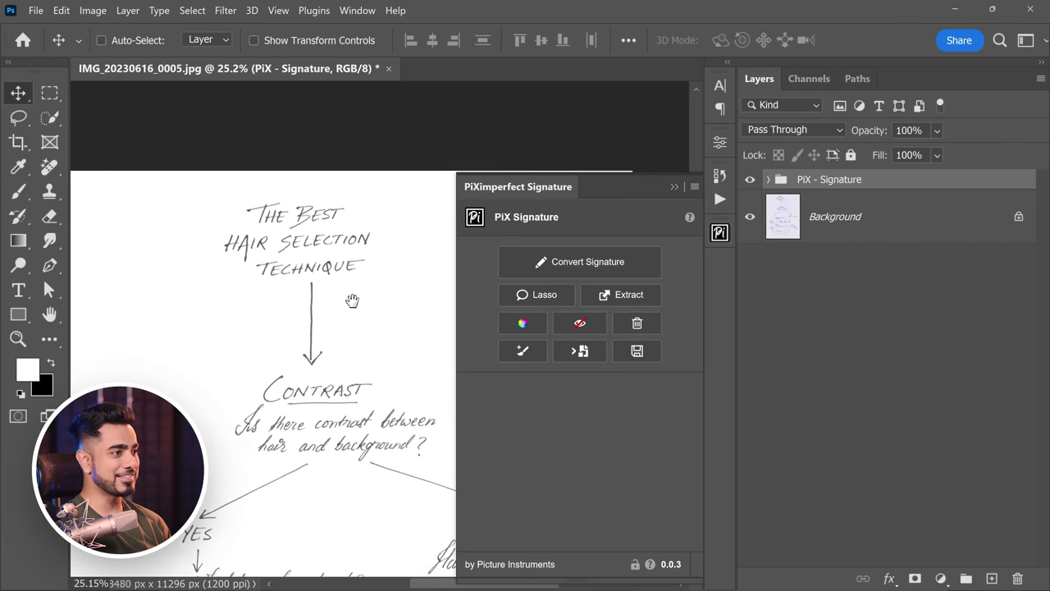
scroll(345, 291, "down", 3)
scroll(340, 283, "down", 1)
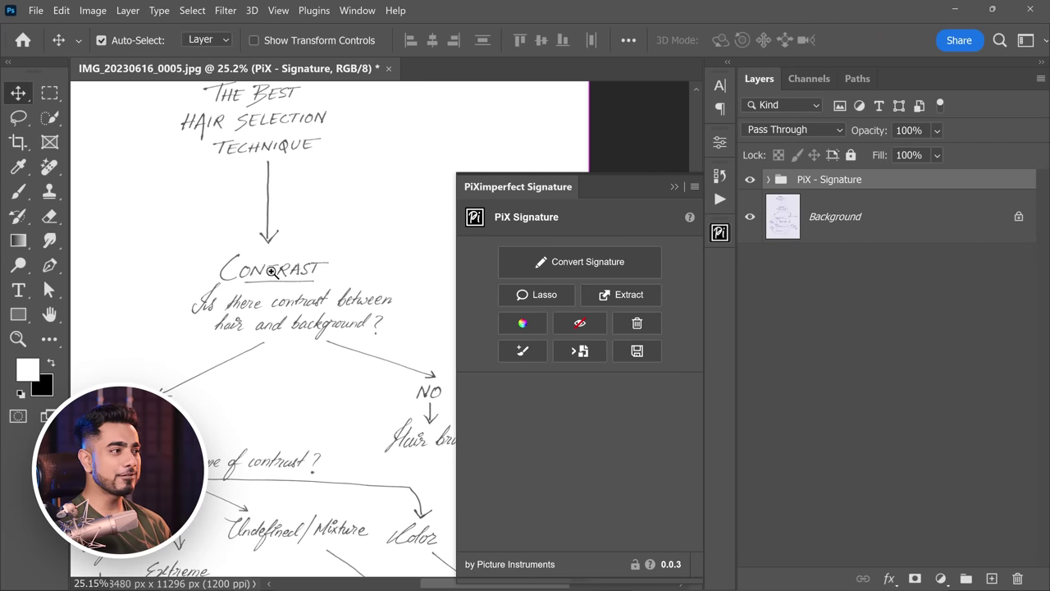
scroll(272, 272, "up", 4)
scroll(286, 263, "down", 1)
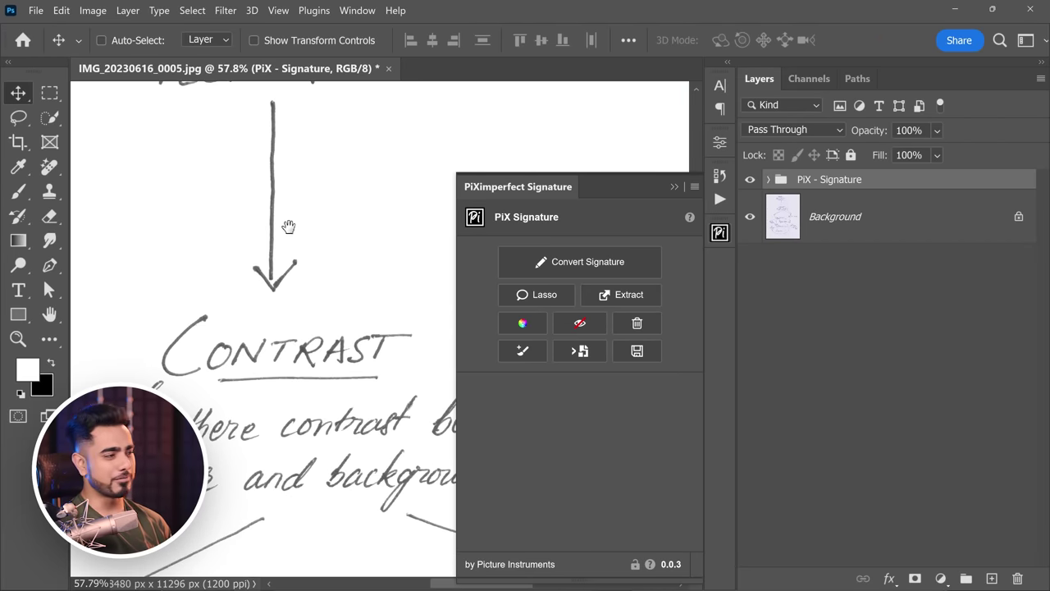
left_click_drag(289, 226, 303, 293)
scroll(307, 250, "up", 3)
scroll(314, 195, "up", 1)
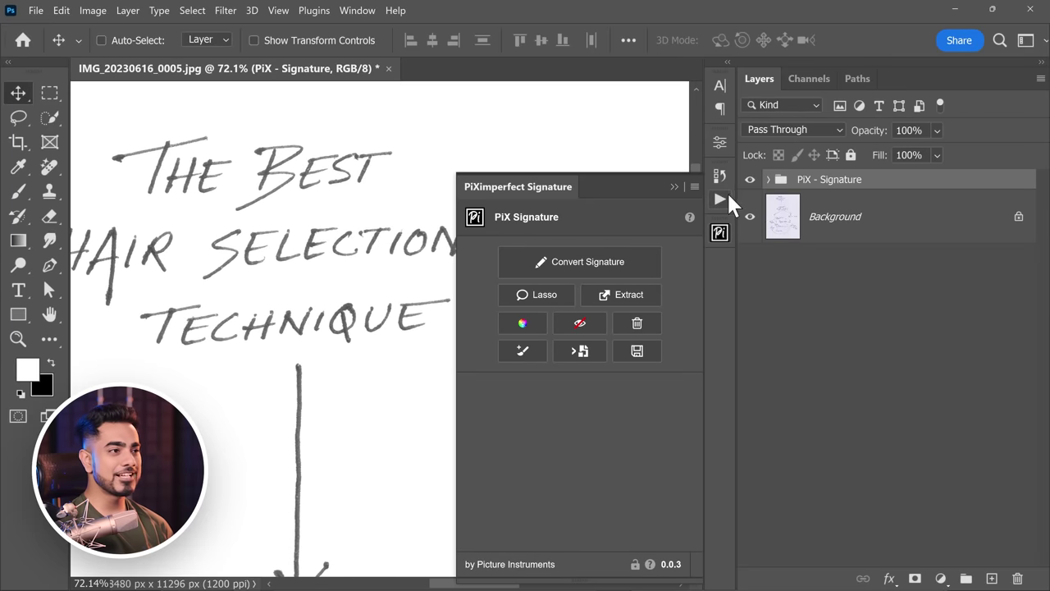
Apply Levels with white input 151 to the Selection layer mask to darken the strokes.
left_click(769, 179)
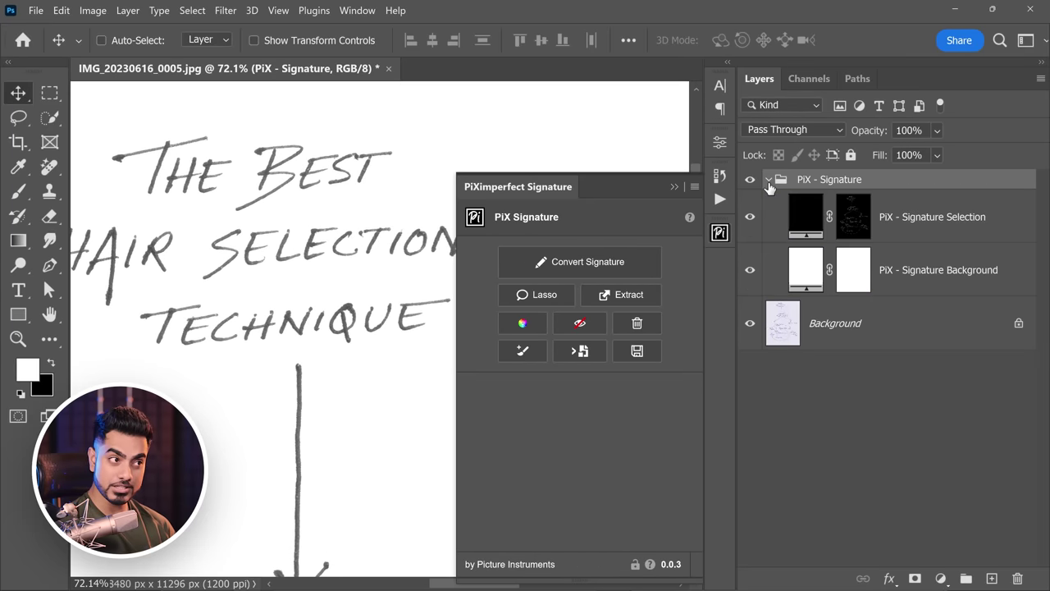
left_click(859, 219)
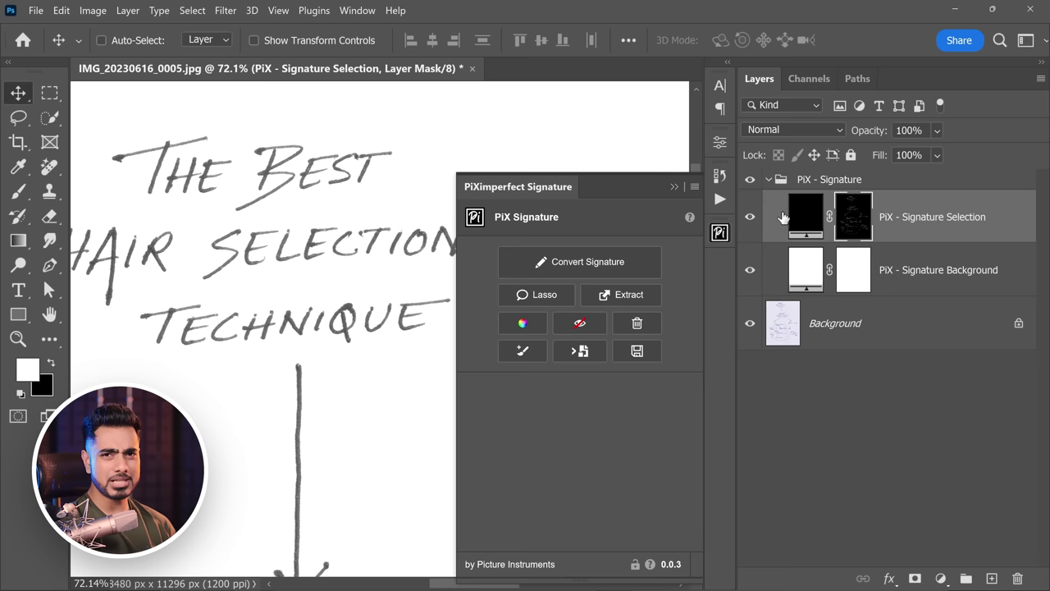
key("ctrl")
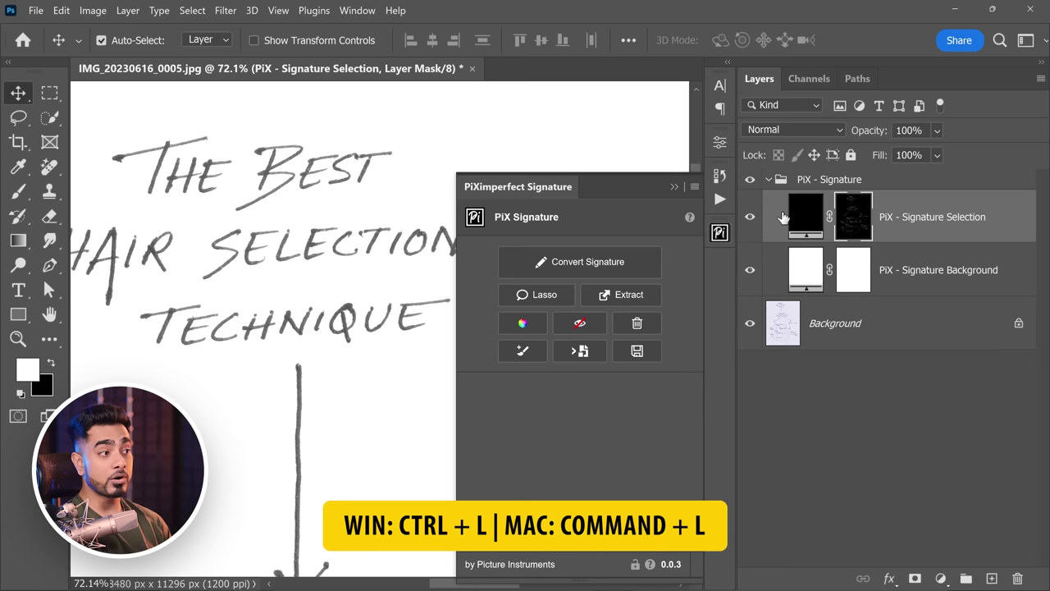
key("ctrl+l")
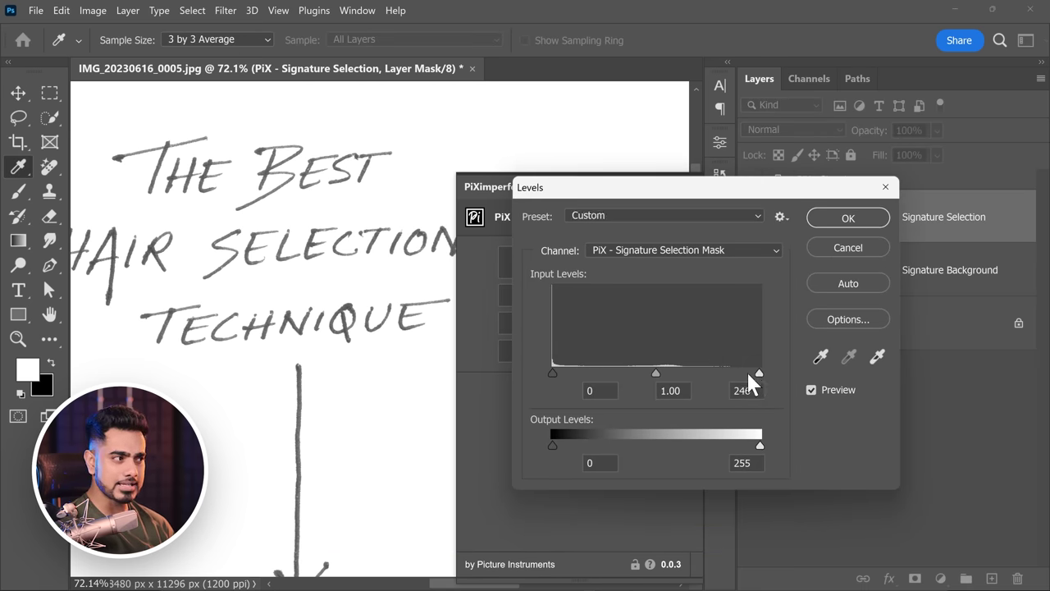
mouse_move(748, 374)
left_mouse_down()
mouse_move(663, 375)
mouse_move(675, 379)
left_mouse_up()
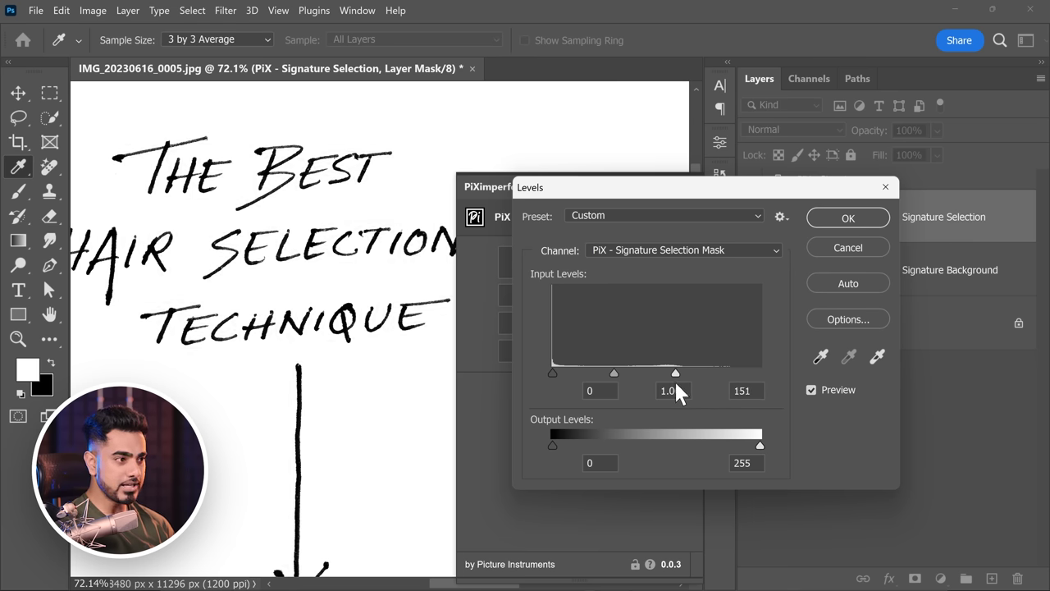
left_click(859, 215)
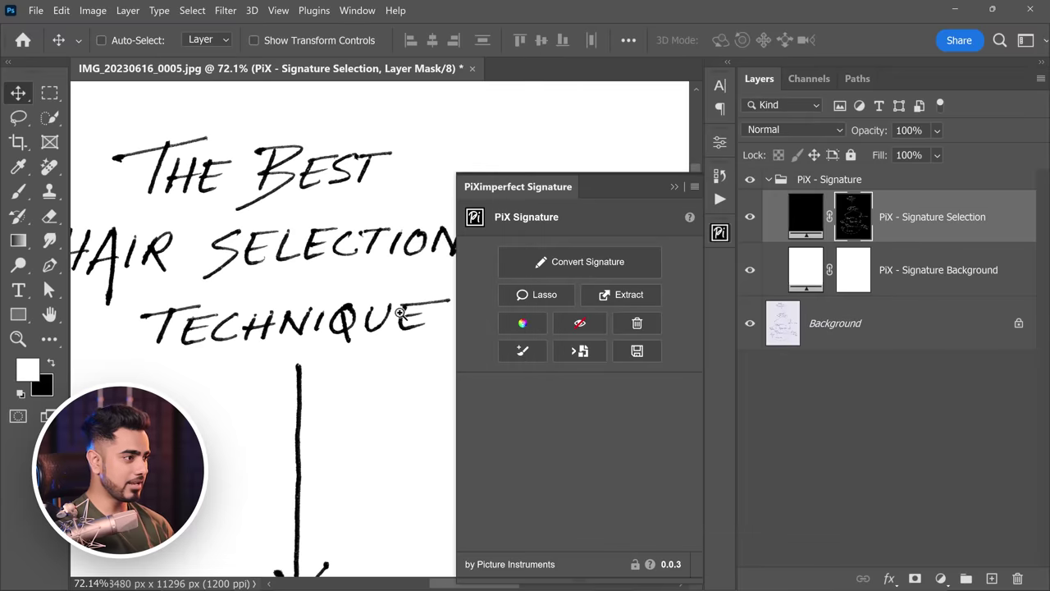
Zoom out of the flowchart view by scrolling down.
scroll(368, 356, "down", 3)
scroll(354, 320, "down", 3)
scroll(355, 320, "down", 3)
scroll(355, 320, "down", 2)
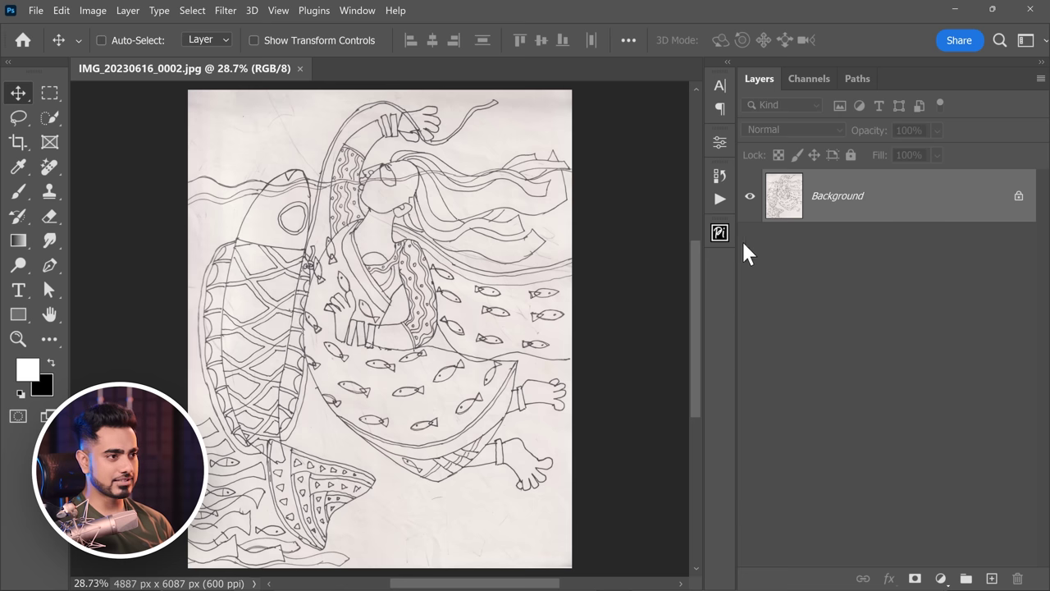
left_click(719, 234)
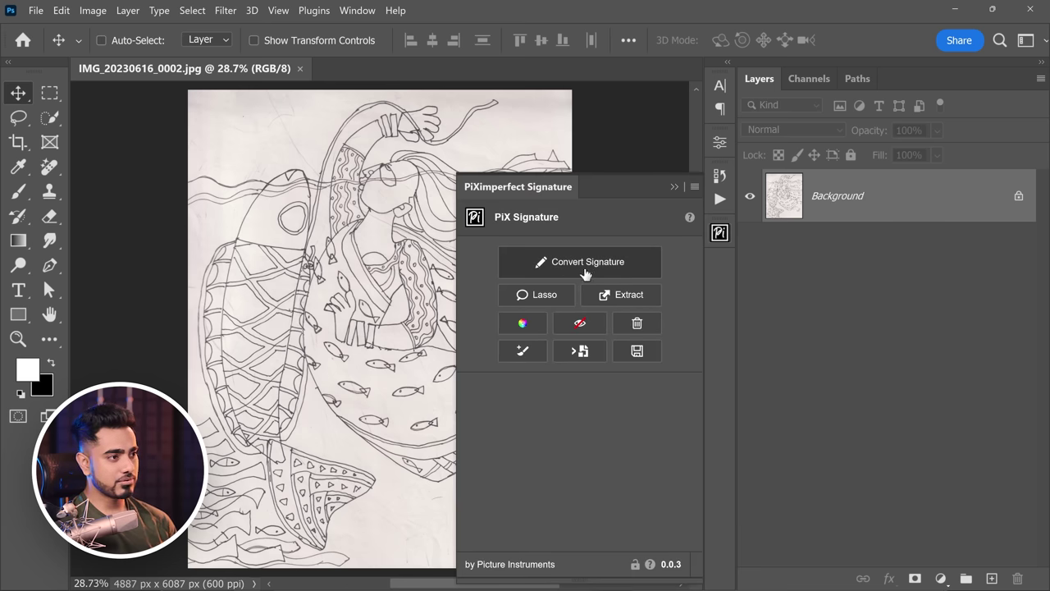
left_click(586, 271)
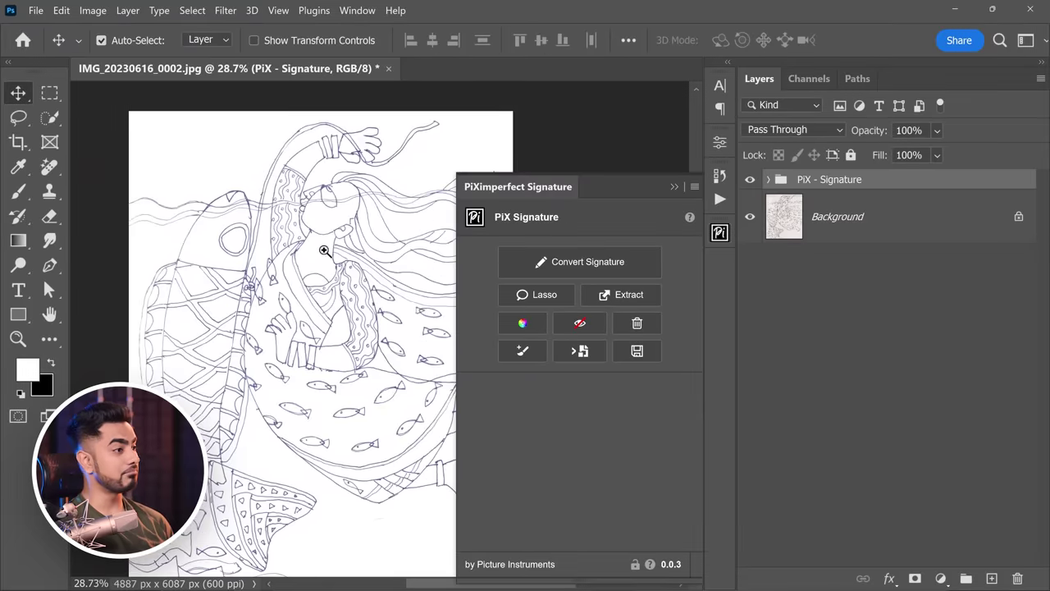
left_click_drag(324, 250, 361, 250)
left_click_drag(300, 354, 371, 299)
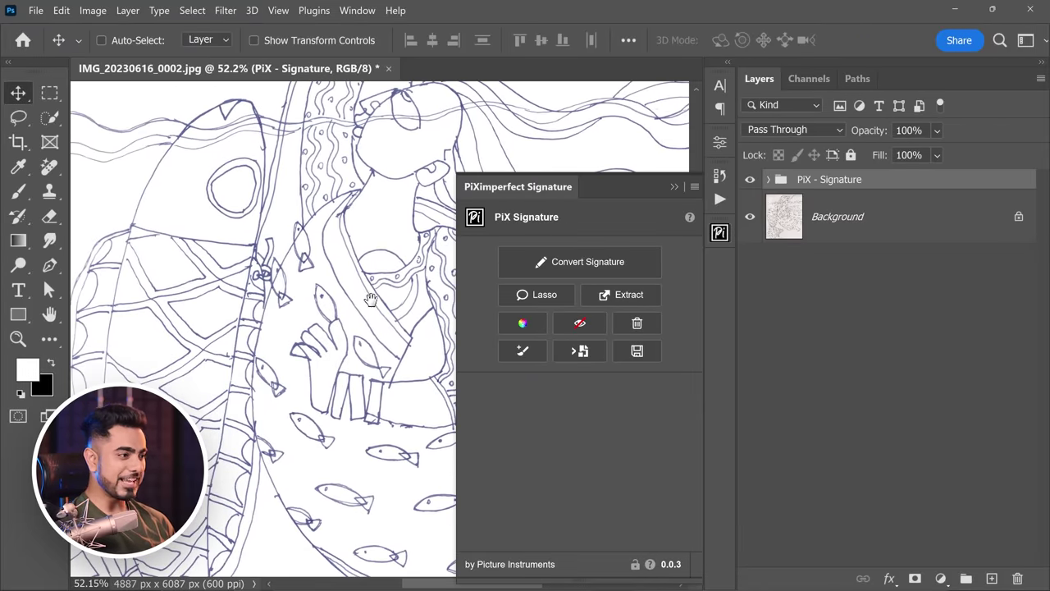
scroll(366, 299, "right", 5)
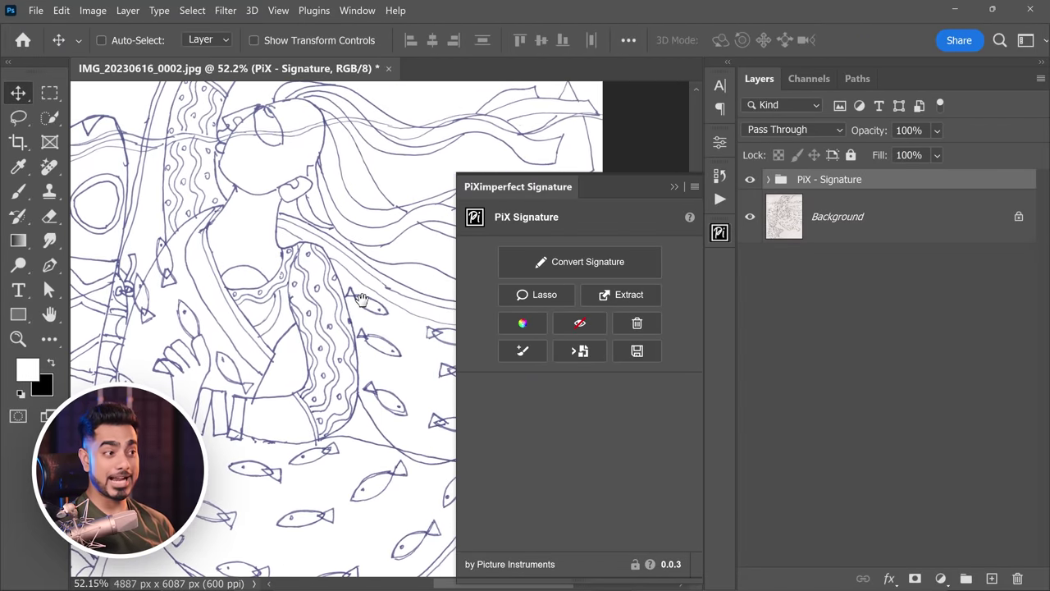
left_click_drag(362, 299, 356, 305)
left_click(587, 330)
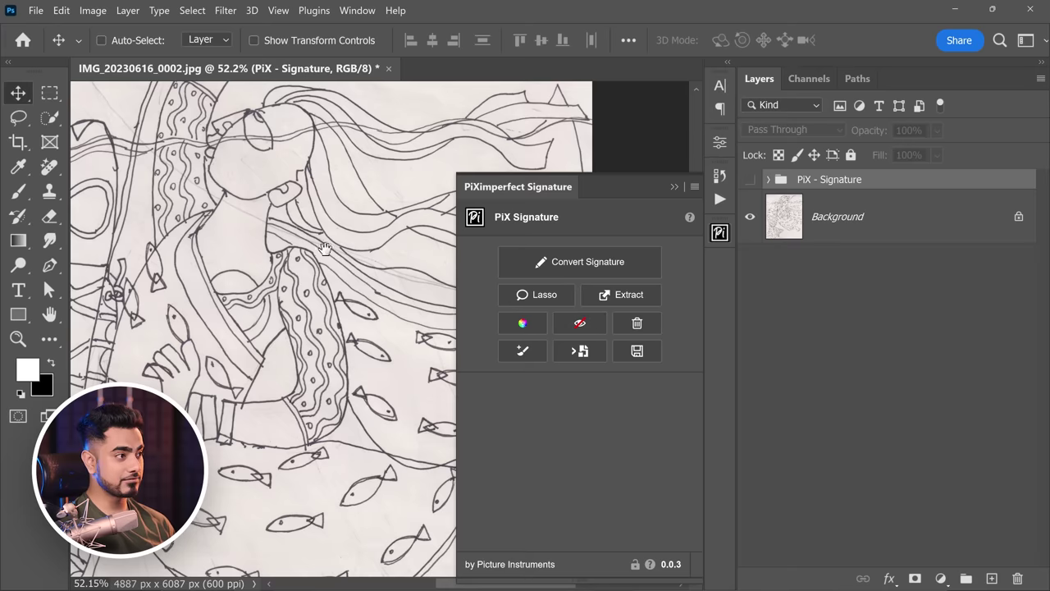
scroll(251, 222, "up", 3)
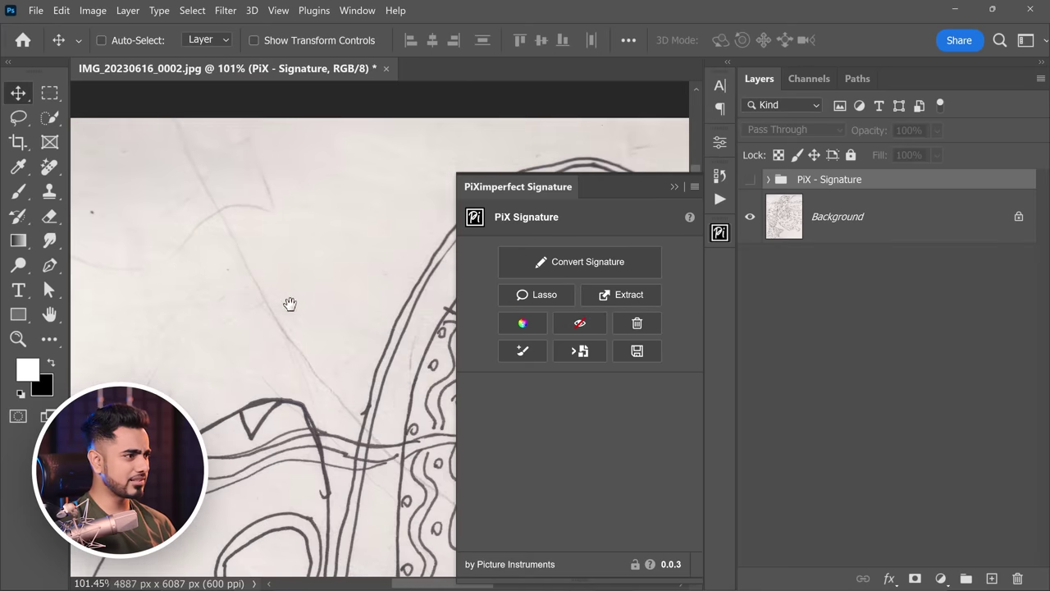
scroll(289, 304, "down", 3)
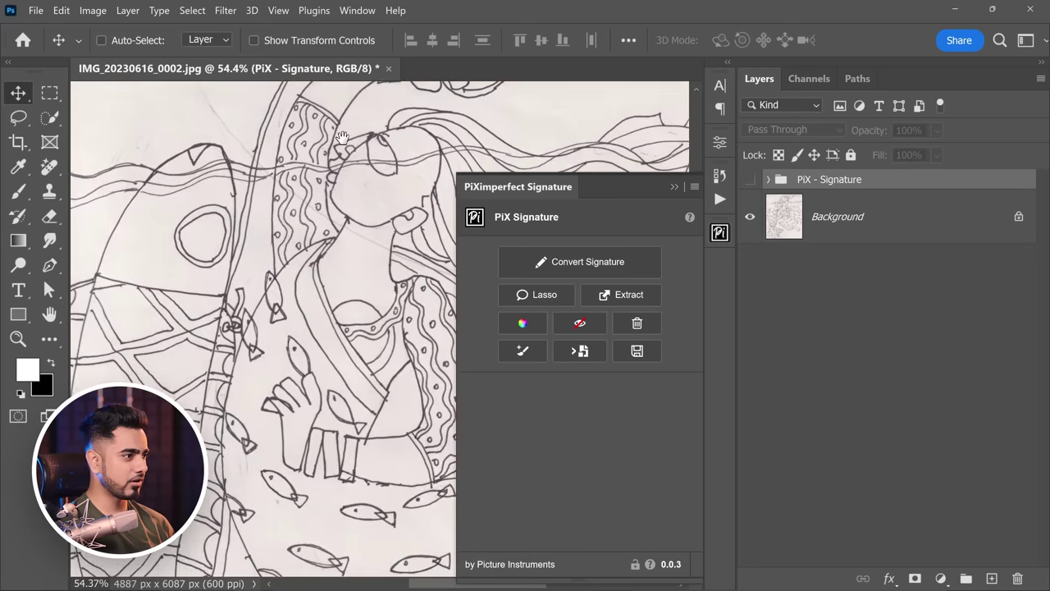
left_click_drag(342, 137, 308, 394)
scroll(308, 394, "up", 3)
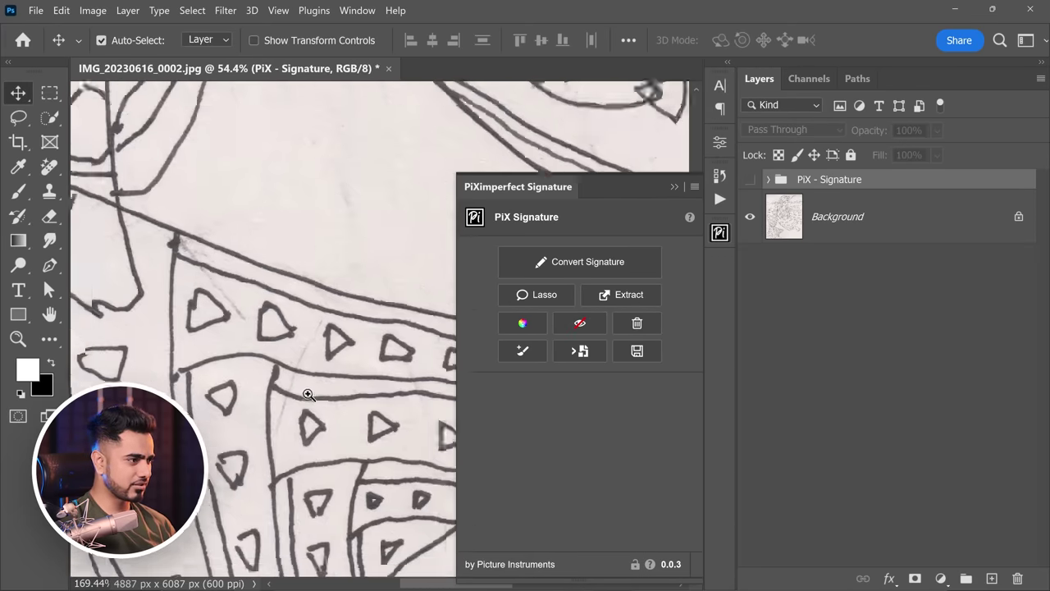
scroll(309, 394, "down", 3)
scroll(304, 386, "down", 1)
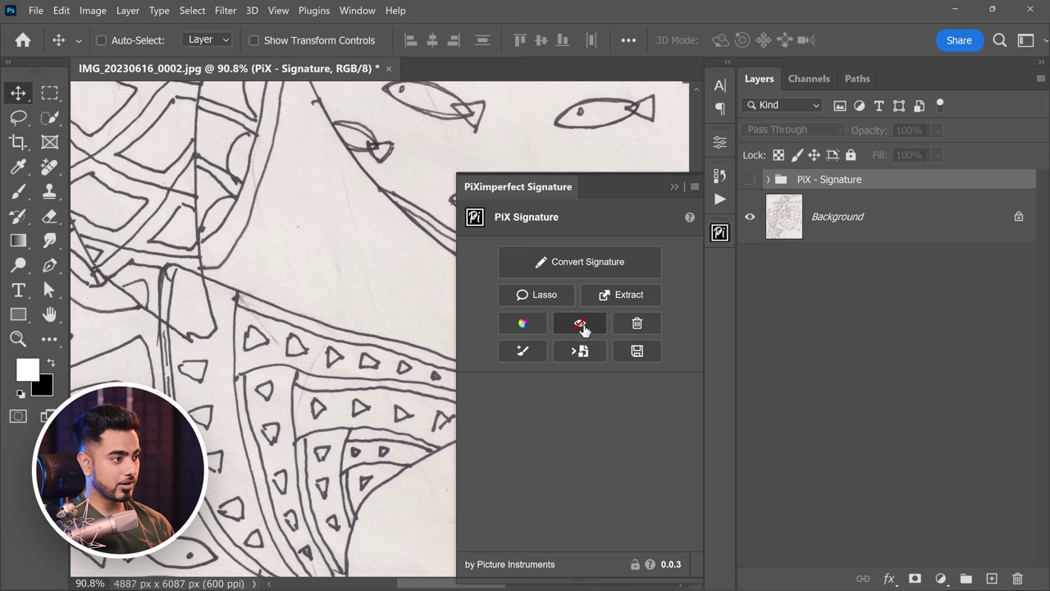
left_click(581, 325)
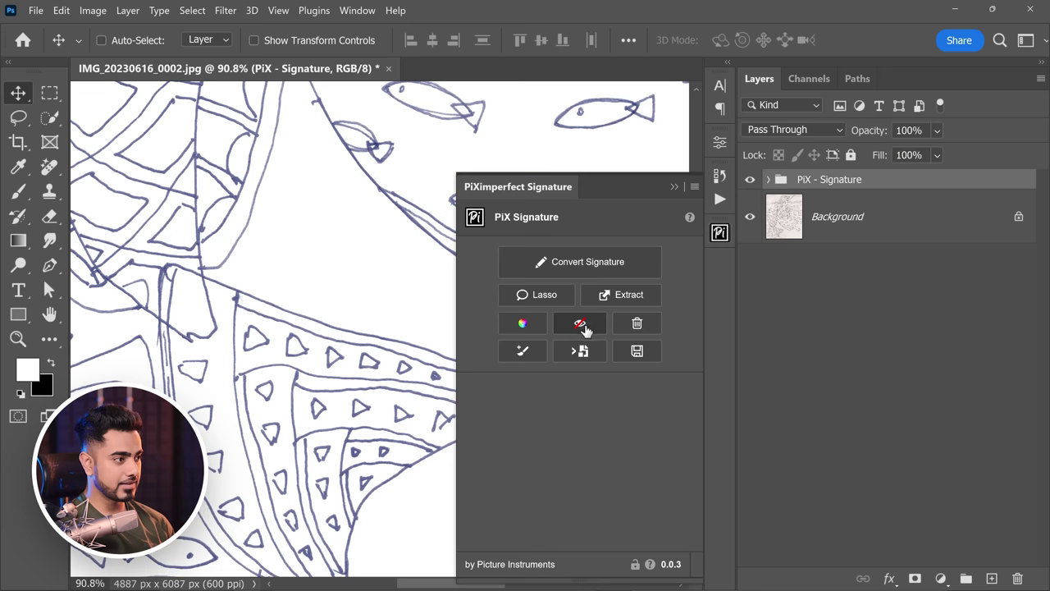
scroll(410, 296, "down", 1)
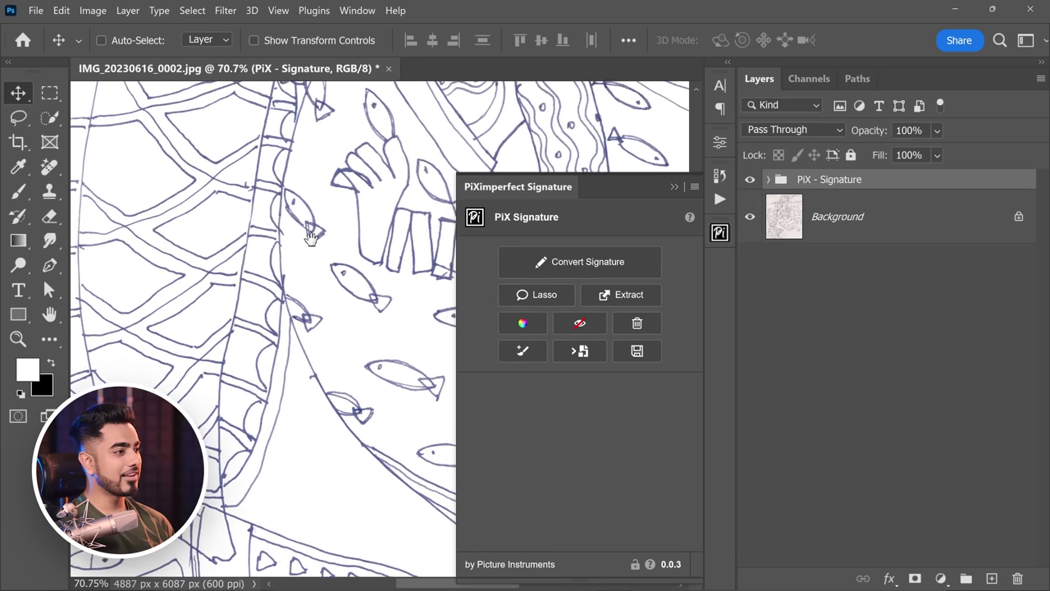
left_click_drag(478, 324, 328, 238)
scroll(312, 214, "down", 1)
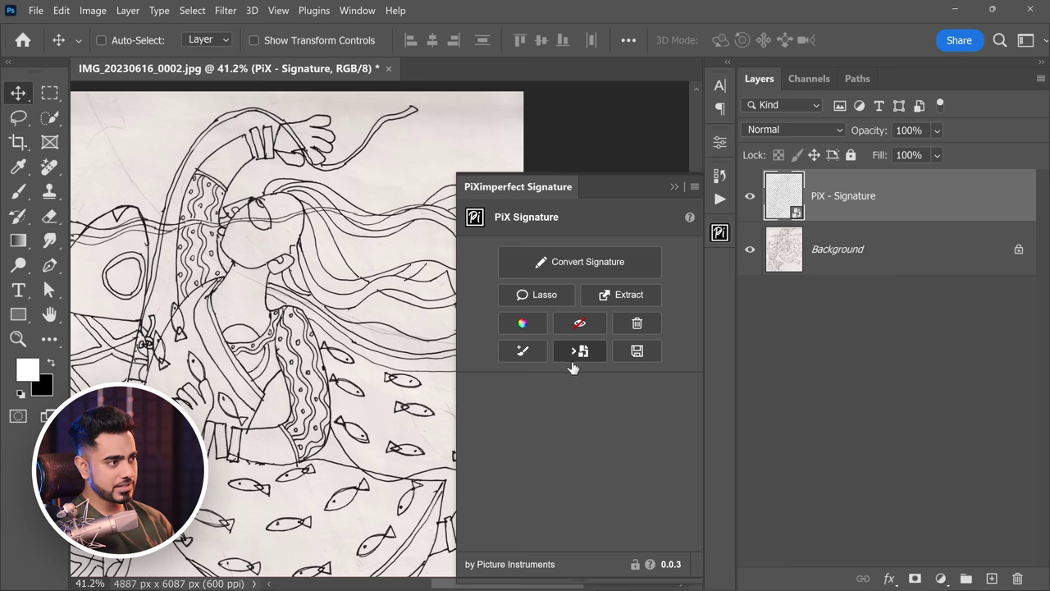
Hide the Background scan and scale the PiX - Signature lines to fill the canvas.
left_click(815, 254)
left_click(749, 250)
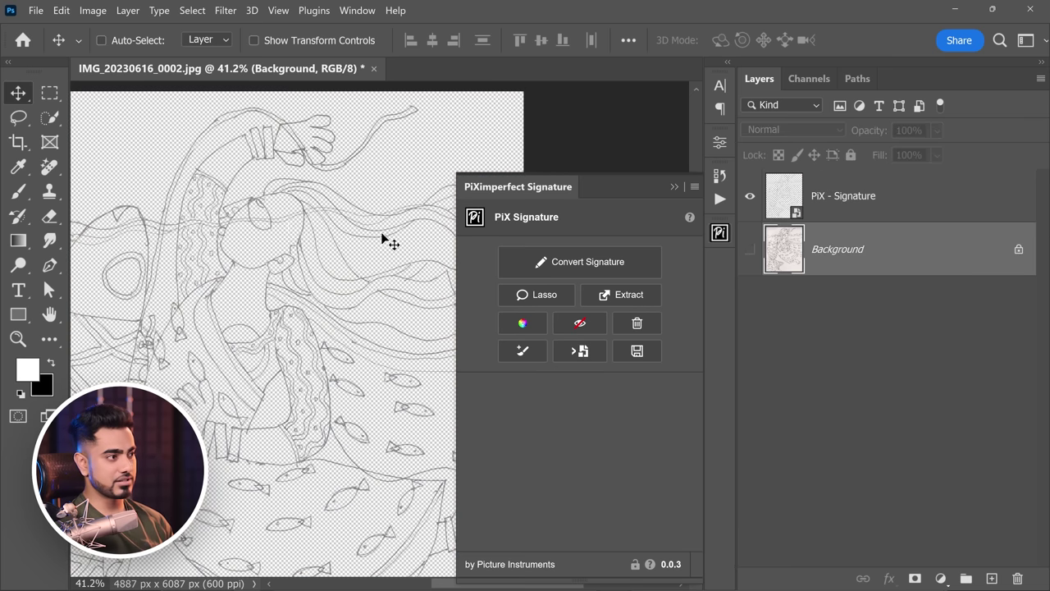
key("ctrl+t")
left_click_drag(423, 117, 196, 396)
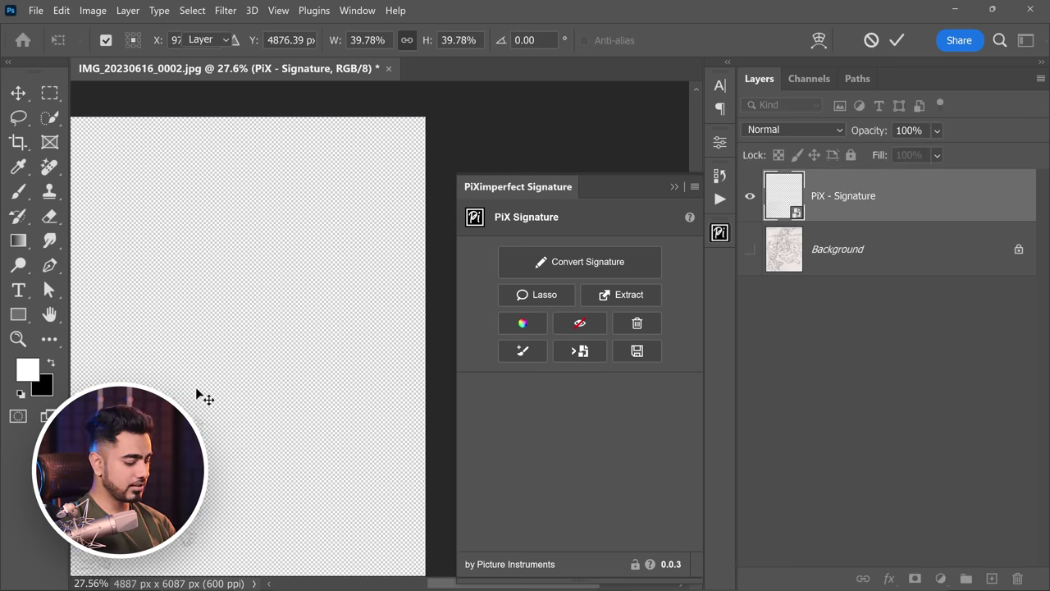
key("Return")
key("ctrl+t")
mouse_move(202, 387)
left_mouse_down()
mouse_move(494, 95)
mouse_move(458, 143)
left_mouse_up()
key("Return")
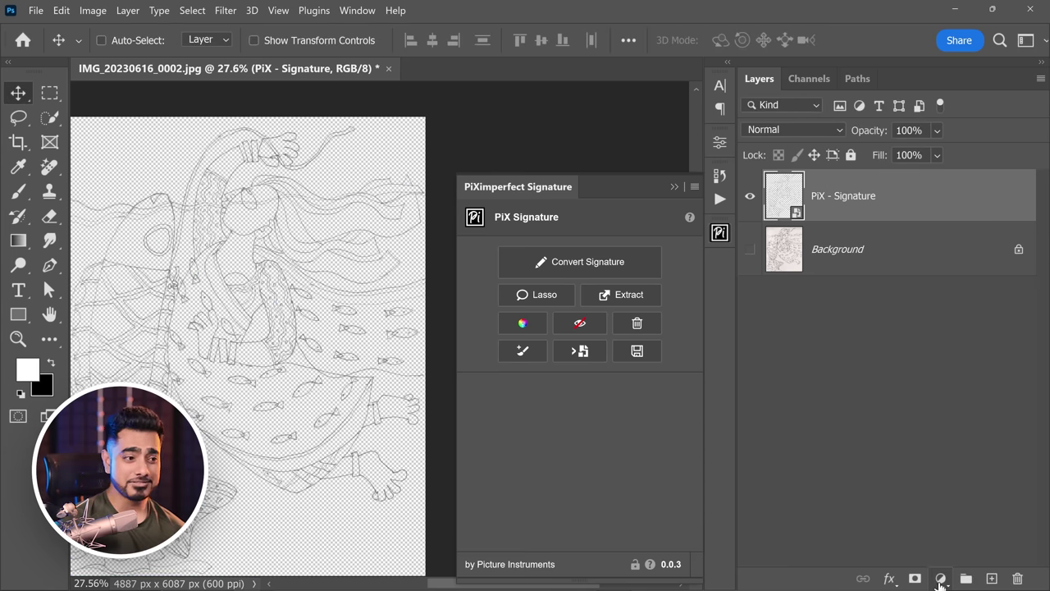
Add a white Solid Color fill clipped to the PiX - Signature layer.
left_click(941, 579)
left_click(951, 295)
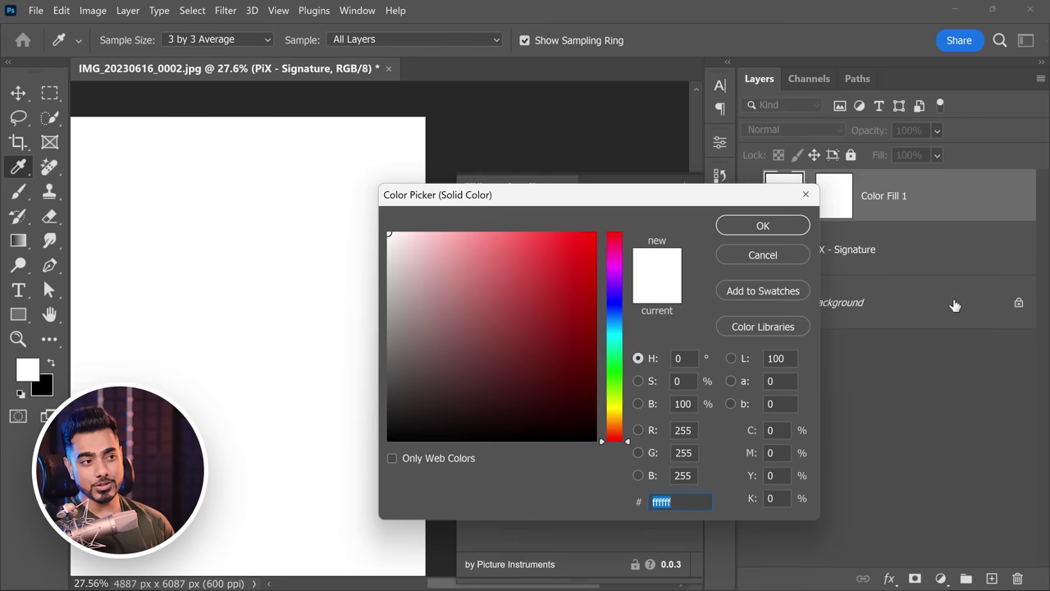
left_click(761, 227)
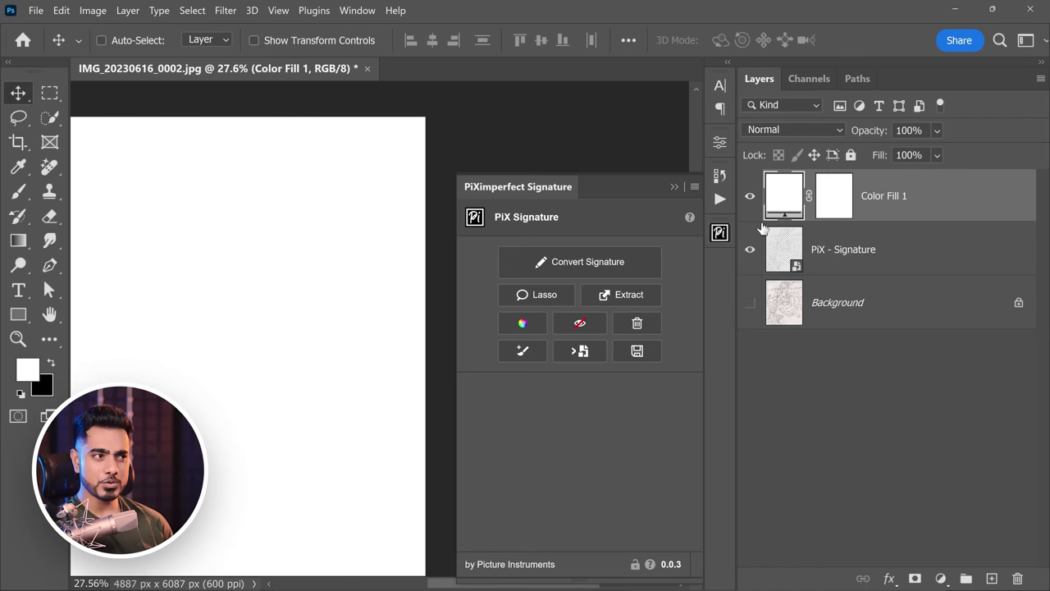
left_click(884, 219, "alt")
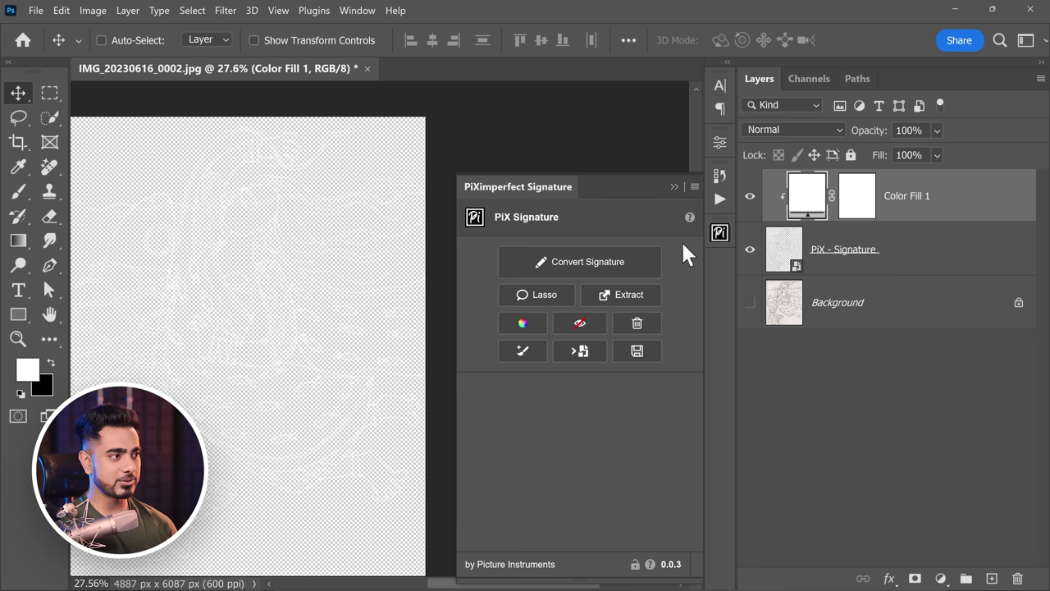
Add a dark navy Solid Color fill layer above the Background.
left_click(880, 307)
left_click(939, 579)
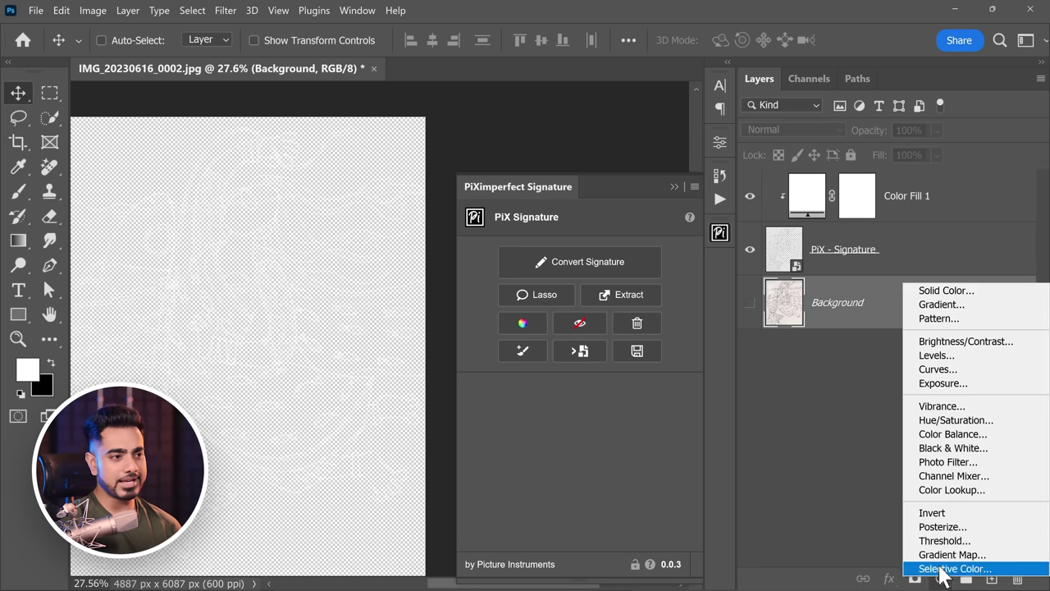
left_click(943, 291)
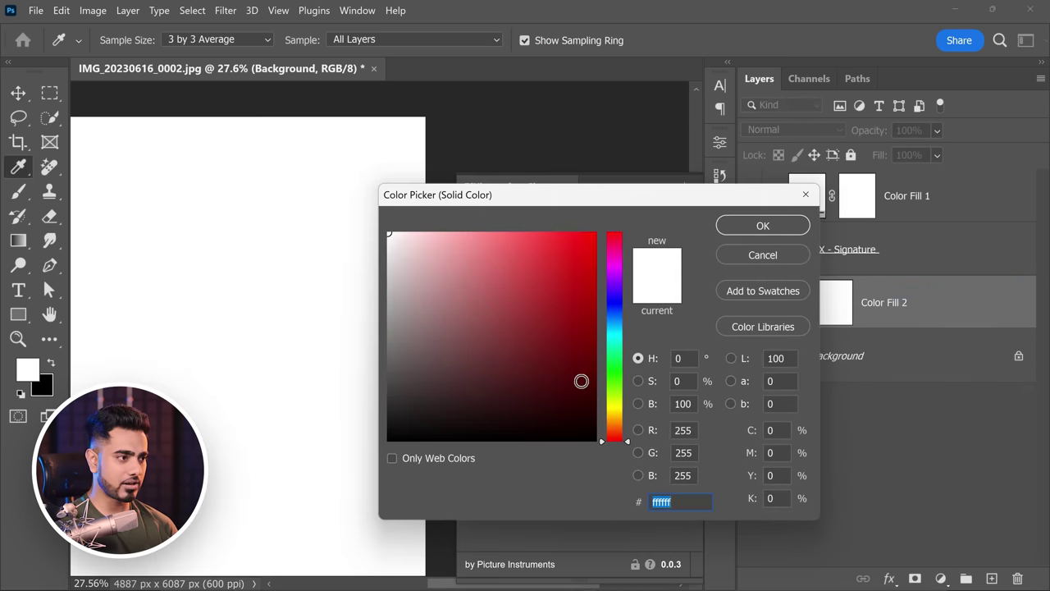
left_click_drag(570, 390, 607, 395)
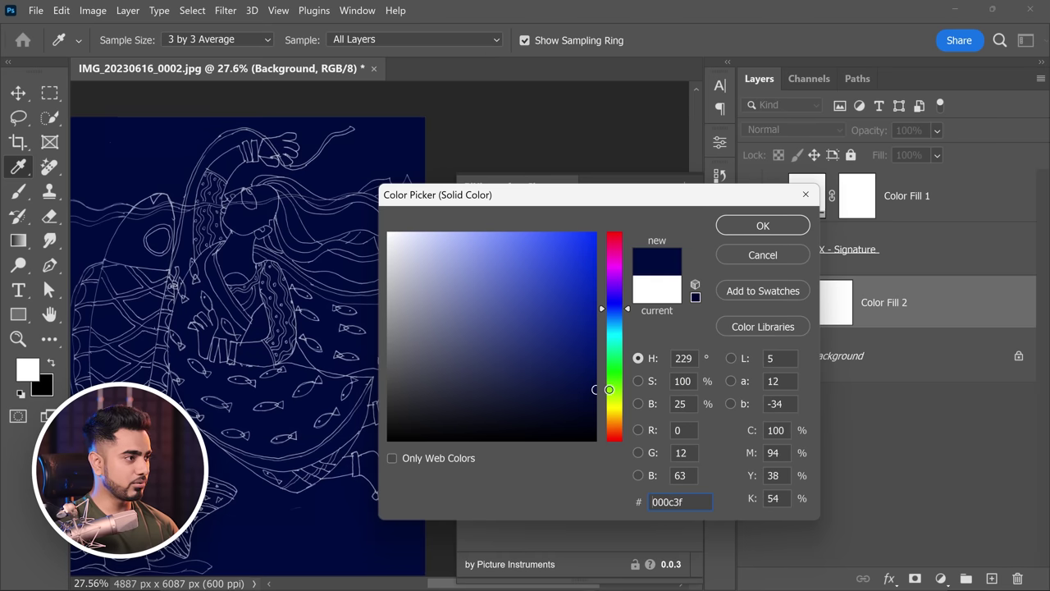
left_click(762, 226)
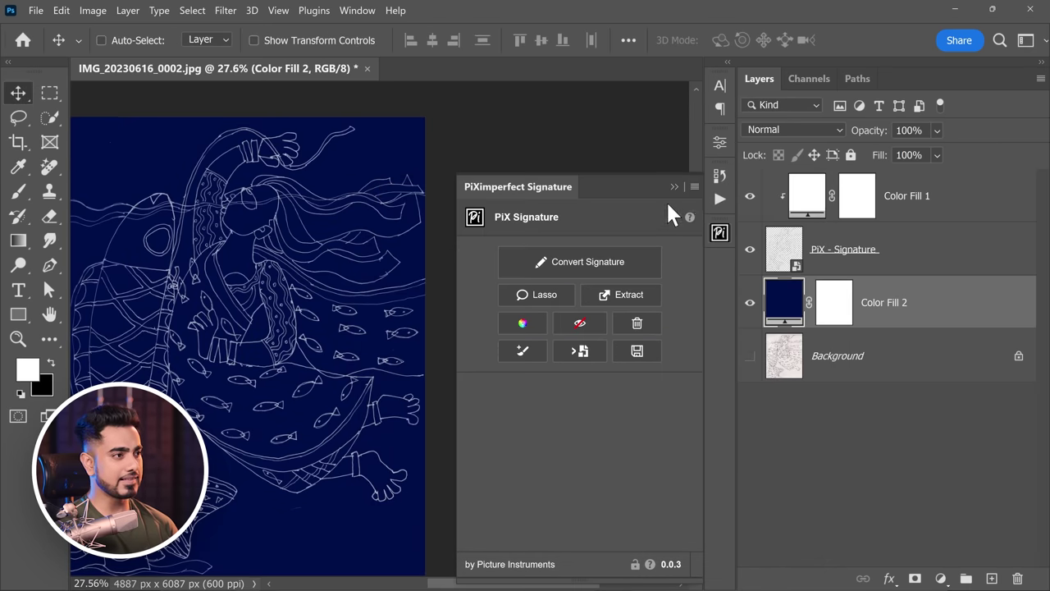
Collapse the PiX panel and add a Gradient Fill using a Purples preset (Purple_07).
left_click(674, 187)
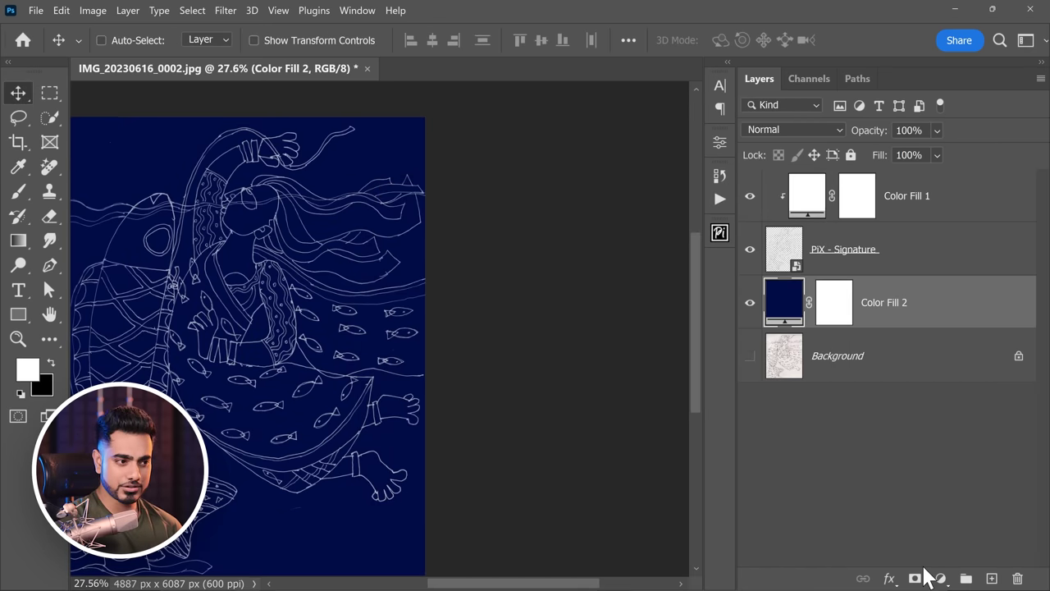
left_click(939, 577)
left_click(952, 308)
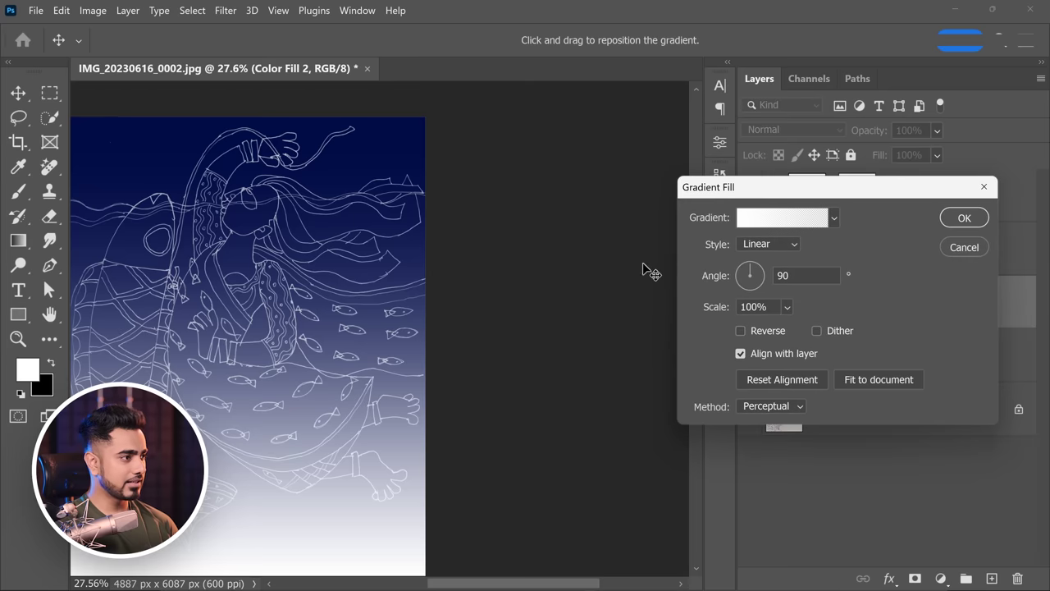
left_click(780, 218)
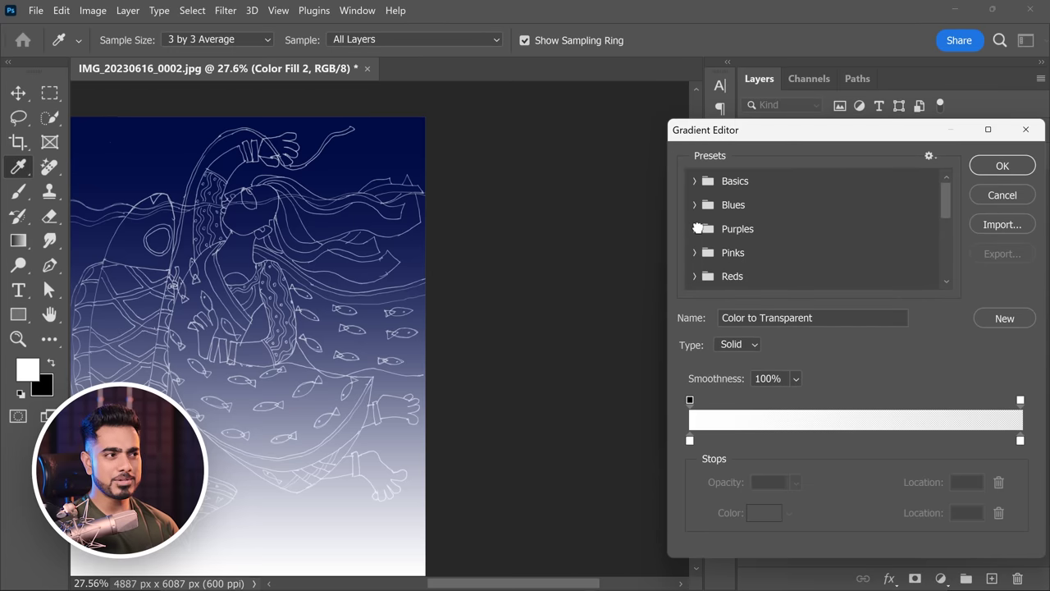
left_click(695, 228)
left_click(714, 254)
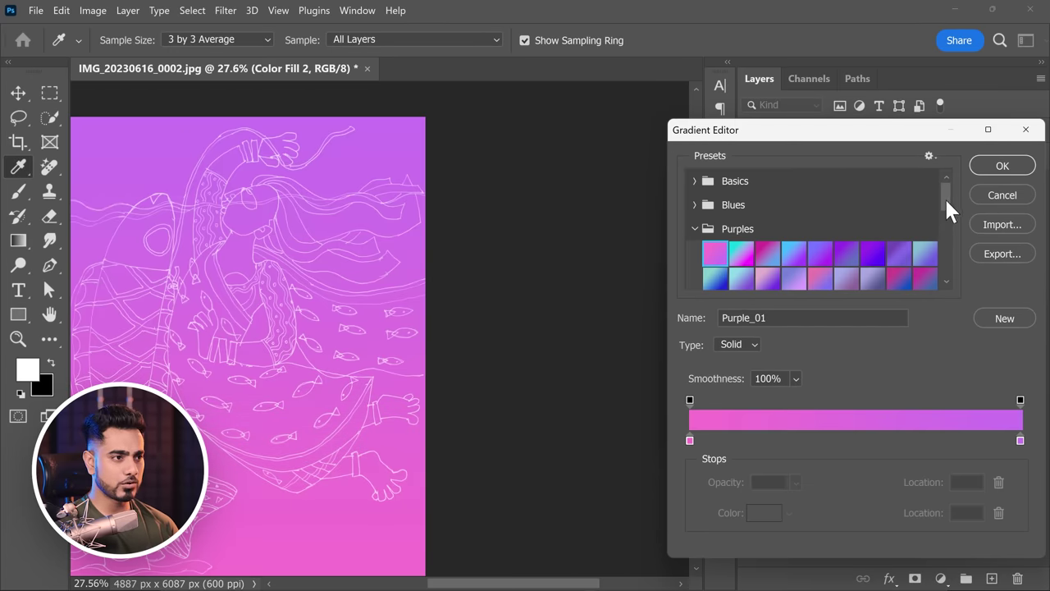
left_click(878, 258)
left_click_drag(946, 206, 948, 221)
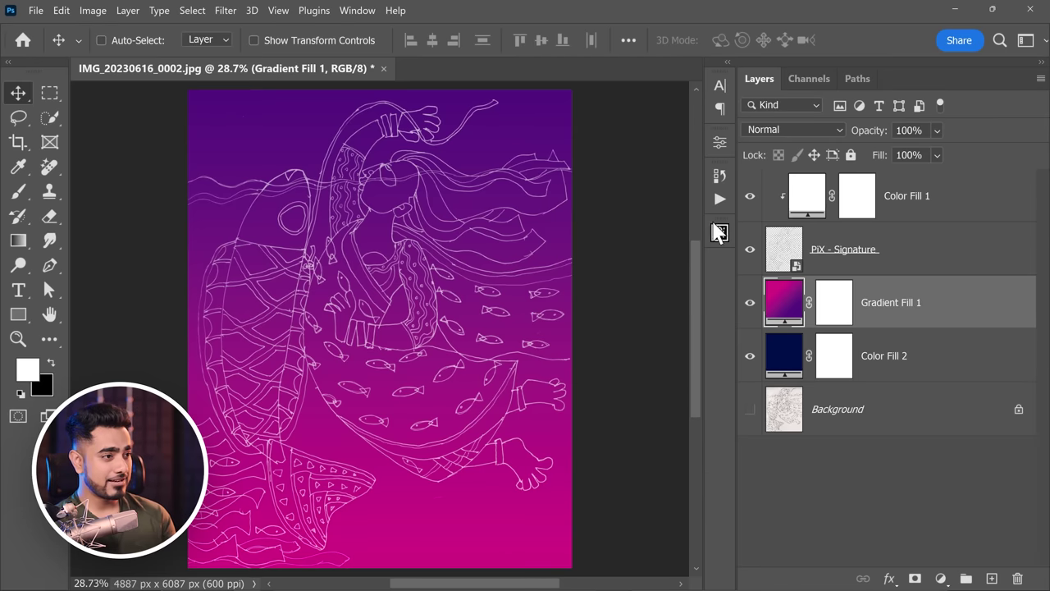
Expand the PiXimperfect Signature panel from the Pi icon in the side dock.
left_click(719, 233)
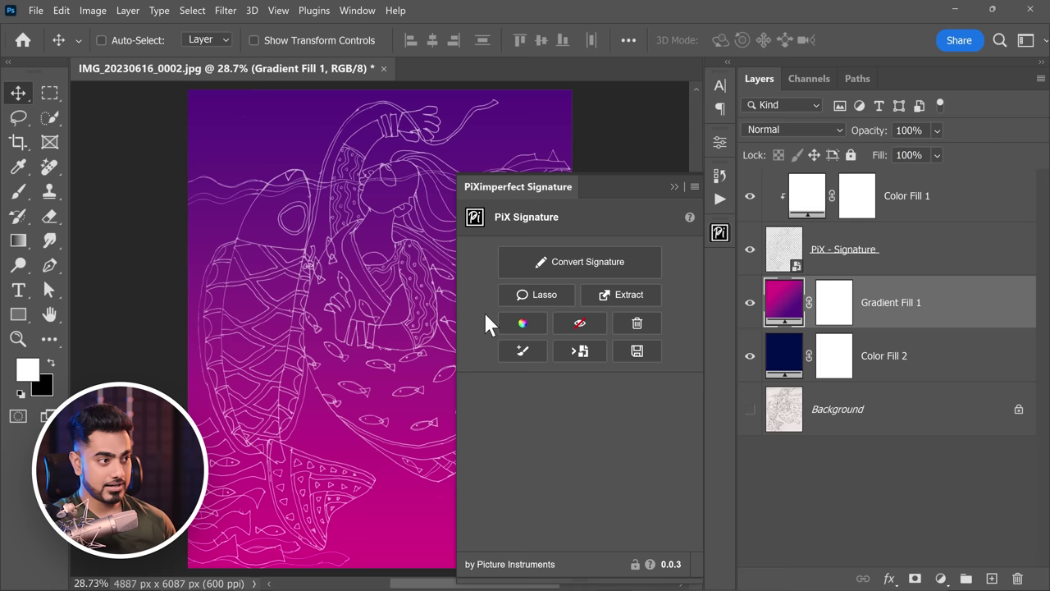